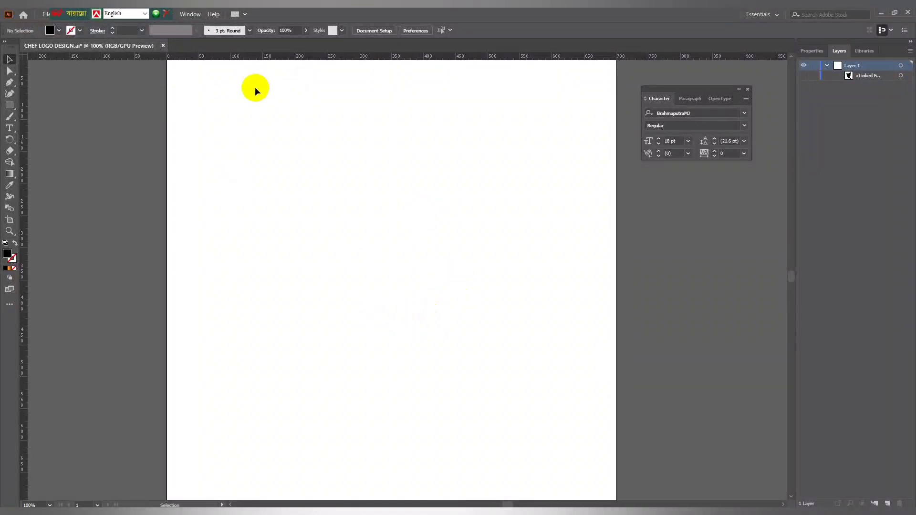
- Switch the keyboard to Bijoy Classic and type কবুতর as new text on the artboard
{"action": "left_click", "coordinate": [148, 31]}
{"action": "left_click", "coordinate": [147, 15]}
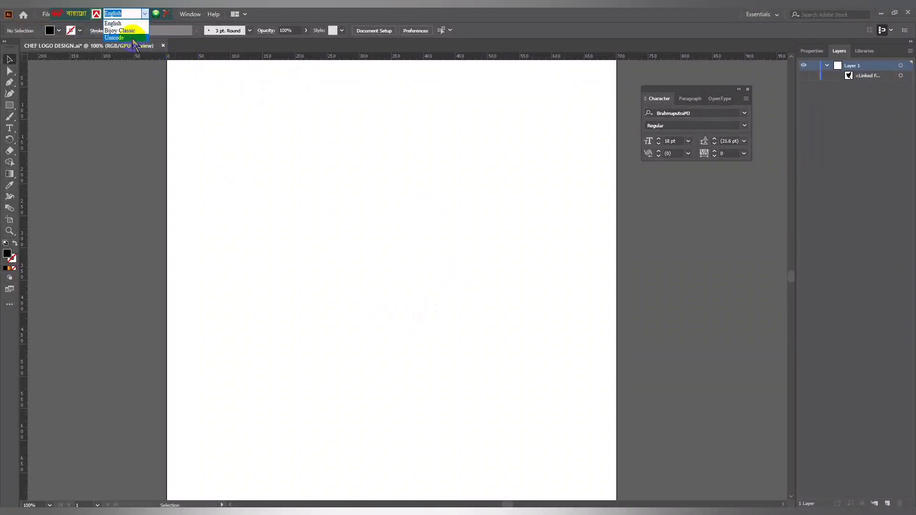
{"action": "left_click", "coordinate": [132, 30]}
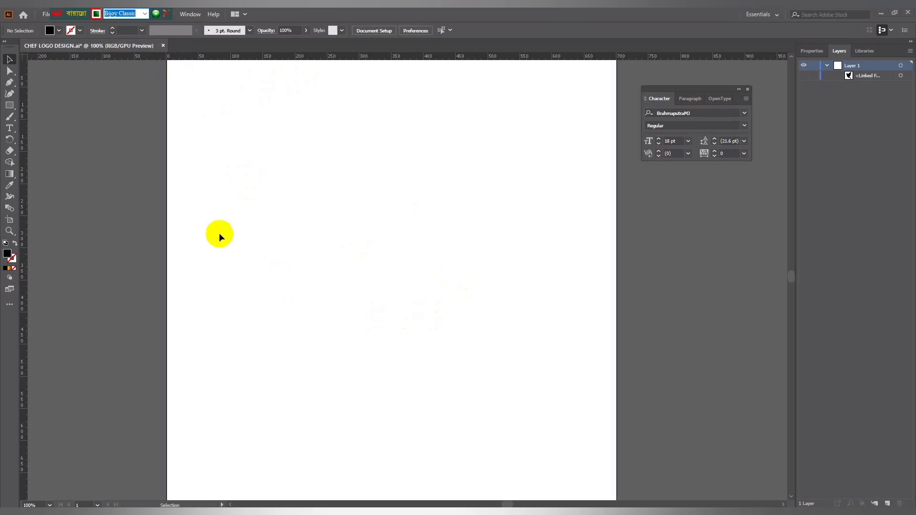
{"action": "left_click", "coordinate": [6, 127]}
{"action": "left_click", "coordinate": [304, 202]}
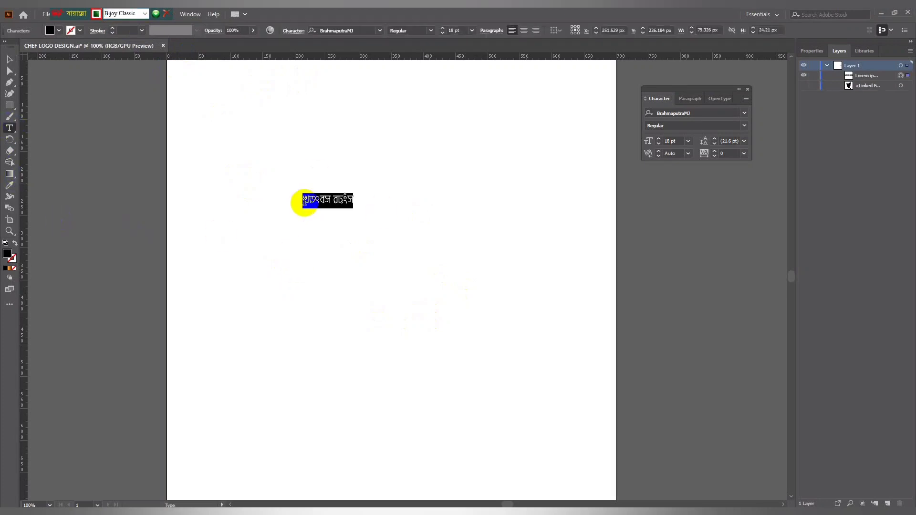
{"action": "type", "text": "j"}
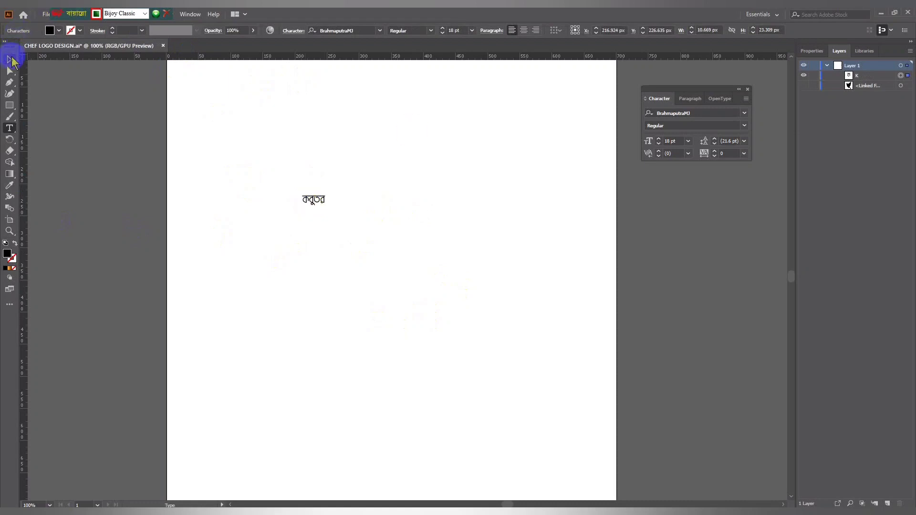
- Scale the word কবুতর up to about 137 pt and move it toward the artboard centre
{"action": "left_click", "coordinate": [9, 59]}
{"action": "left_click", "coordinate": [278, 218]}
{"action": "left_click", "coordinate": [322, 200]}
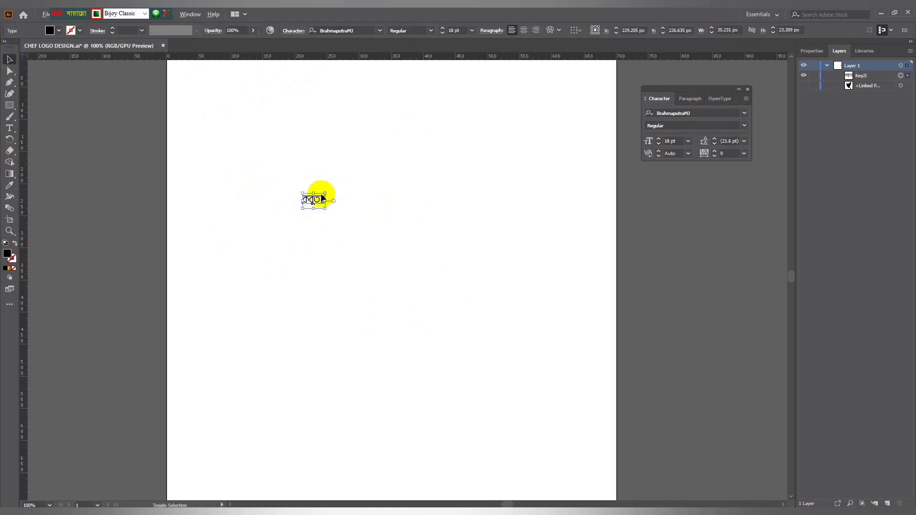
{"action": "left_click_drag", "start_coordinate": [323, 197], "coordinate": [387, 153]}
{"action": "left_click_drag", "start_coordinate": [352, 217], "coordinate": [410, 235]}
{"action": "left_click", "coordinate": [542, 222]}
{"action": "left_click", "coordinate": [419, 211]}
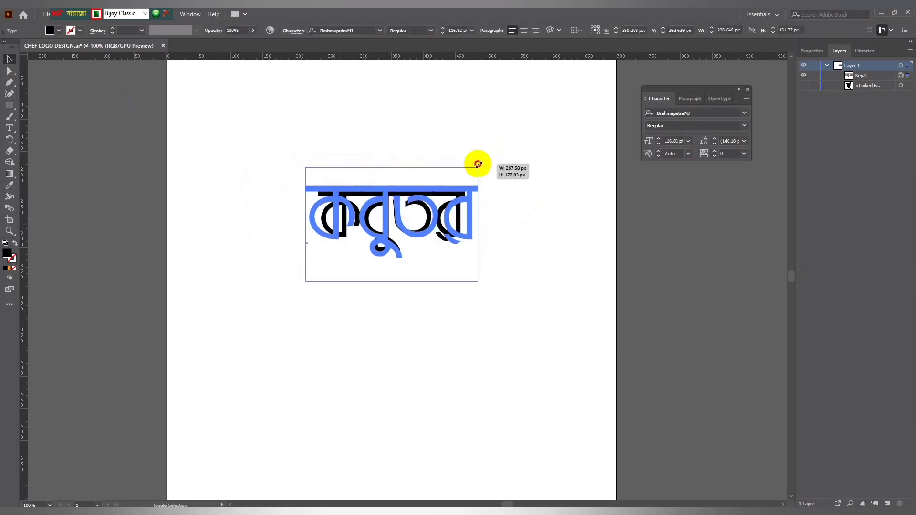
{"action": "left_click_drag", "start_coordinate": [465, 175], "coordinate": [477, 162]}
{"action": "left_click", "coordinate": [516, 229]}
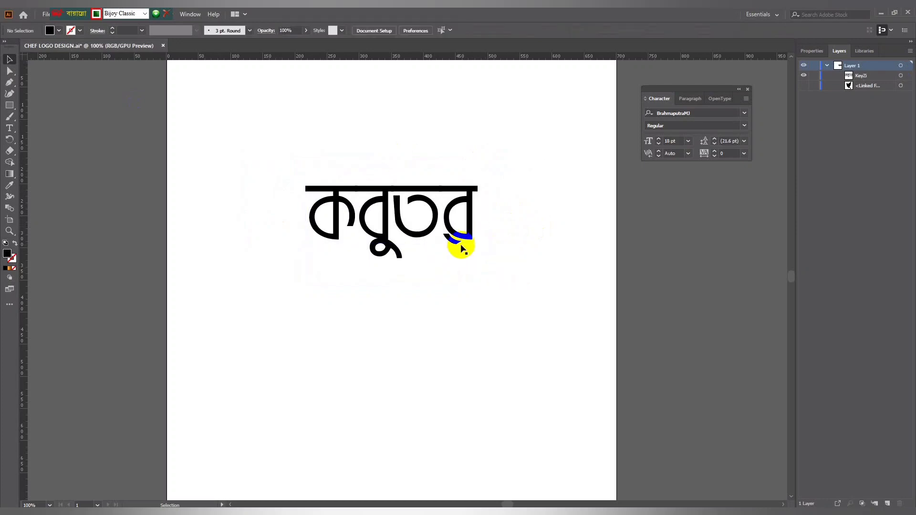
{"action": "left_click", "coordinate": [349, 318]}
- Switch the keyboard layout back to English
{"action": "left_click", "coordinate": [145, 14]}
{"action": "left_click", "coordinate": [119, 23]}
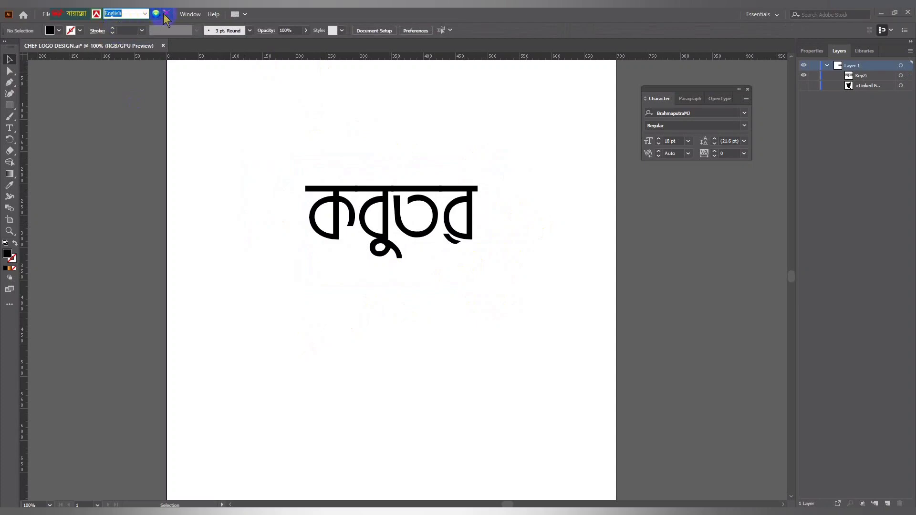
{"action": "left_click", "coordinate": [163, 91]}
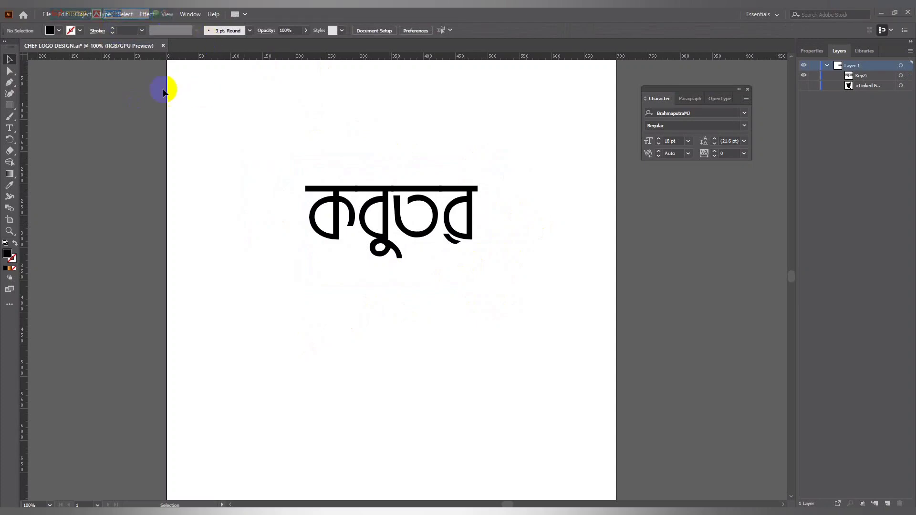
- Convert the word কবুতর to outlines with Ctrl+Shift+O
{"action": "left_click", "coordinate": [381, 198]}
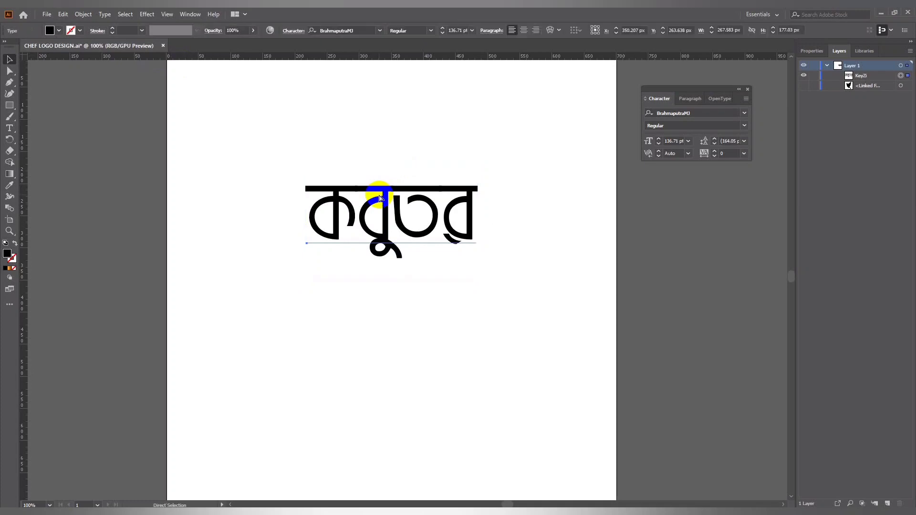
{"action": "key", "text": "ctrl+shift+o"}
{"action": "left_click", "coordinate": [446, 302]}
{"action": "mouse_move", "coordinate": [446, 302]}
{"action": "left_mouse_down"}
{"action": "mouse_move", "coordinate": [393, 306]}
{"action": "mouse_move", "coordinate": [495, 319]}
{"action": "mouse_move", "coordinate": [465, 315]}
{"action": "left_mouse_up"}
- Make the hidden dove image visible and Image Trace it
{"action": "left_click", "coordinate": [804, 86]}
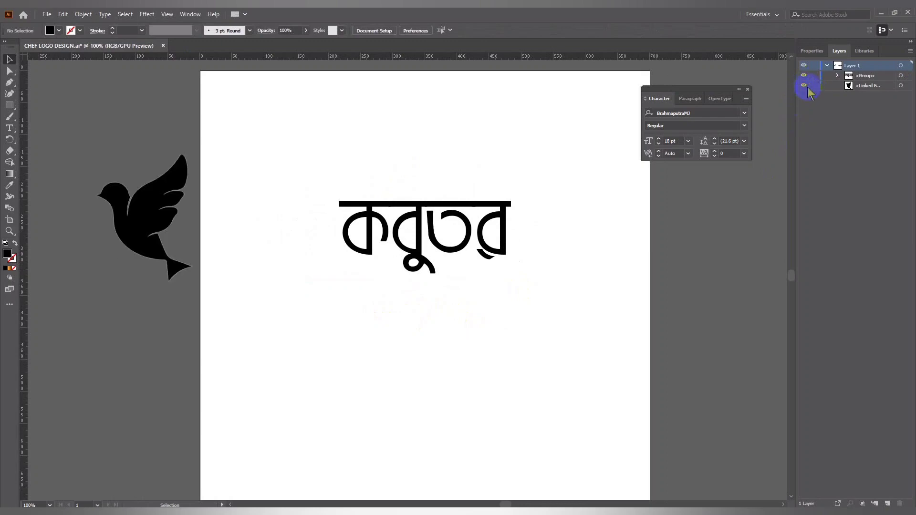
{"action": "left_click", "coordinate": [147, 216]}
{"action": "right_click", "coordinate": [149, 219]}
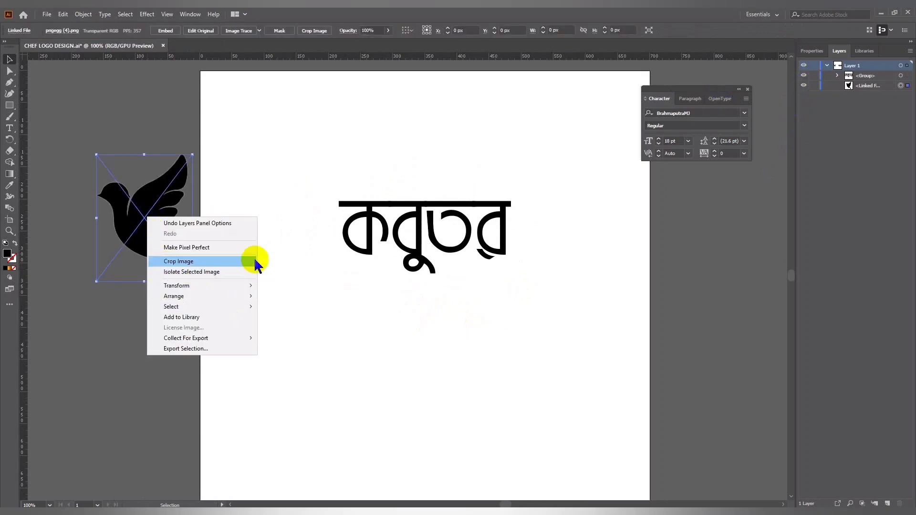
{"action": "left_click", "coordinate": [210, 78]}
{"action": "left_click", "coordinate": [155, 158]}
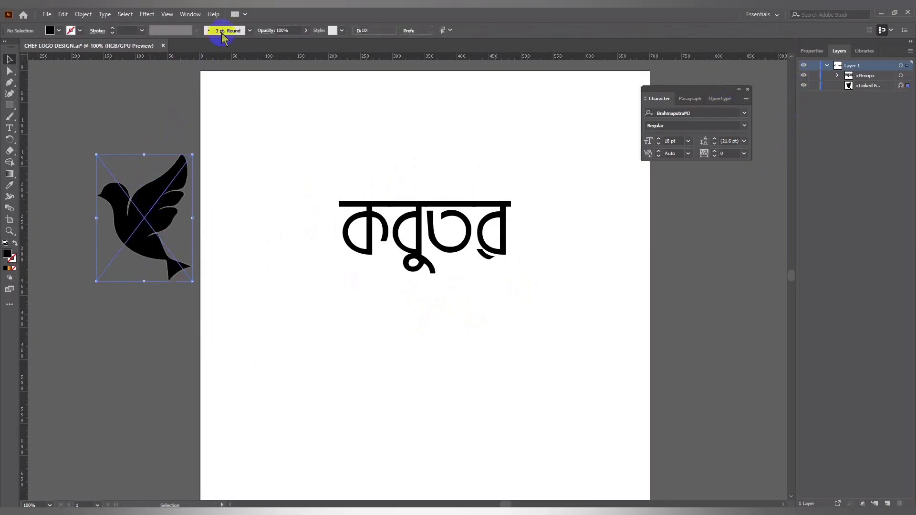
{"action": "left_click", "coordinate": [222, 31]}
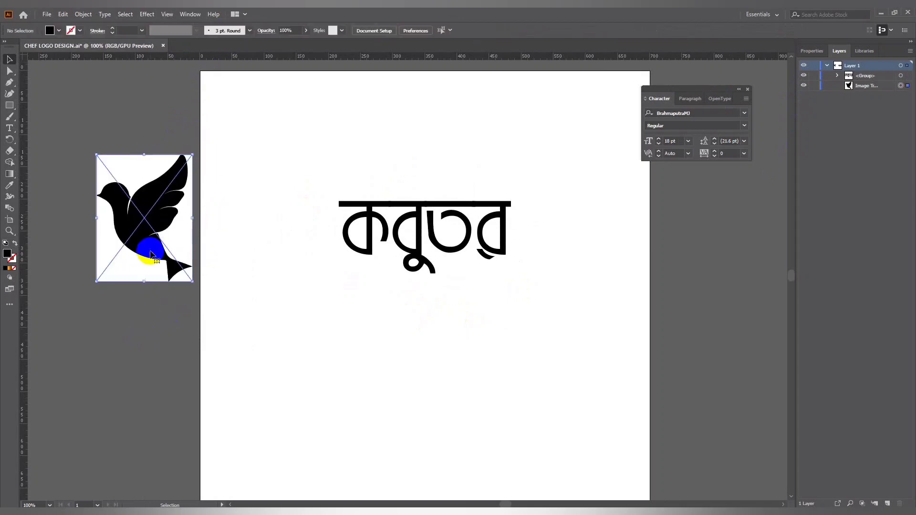
- Expand and ungroup the traced dove, deleting its white background shape
{"action": "right_click", "coordinate": [151, 252]}
{"action": "left_click", "coordinate": [242, 31]}
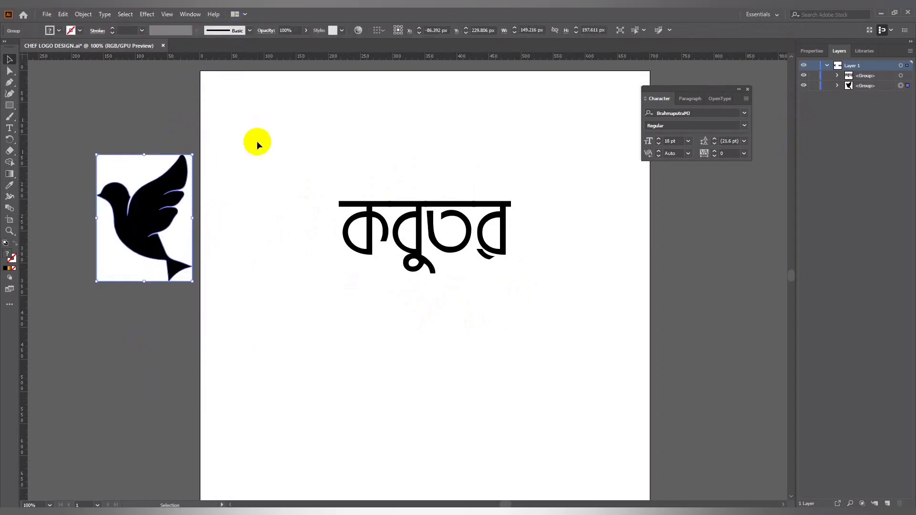
{"action": "right_click", "coordinate": [163, 182]}
{"action": "left_click", "coordinate": [194, 260]}
{"action": "left_click", "coordinate": [123, 165]}
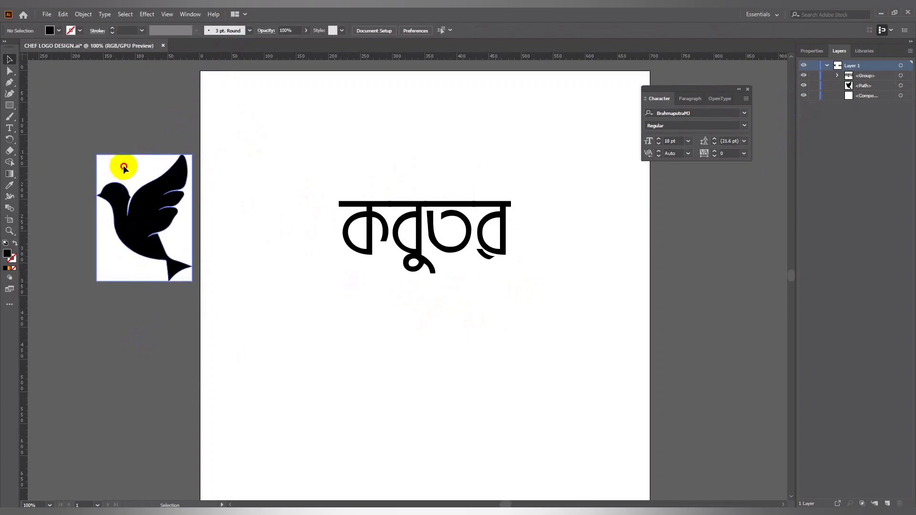
{"action": "key", "text": "Delete"}
{"action": "left_click", "coordinate": [166, 230]}
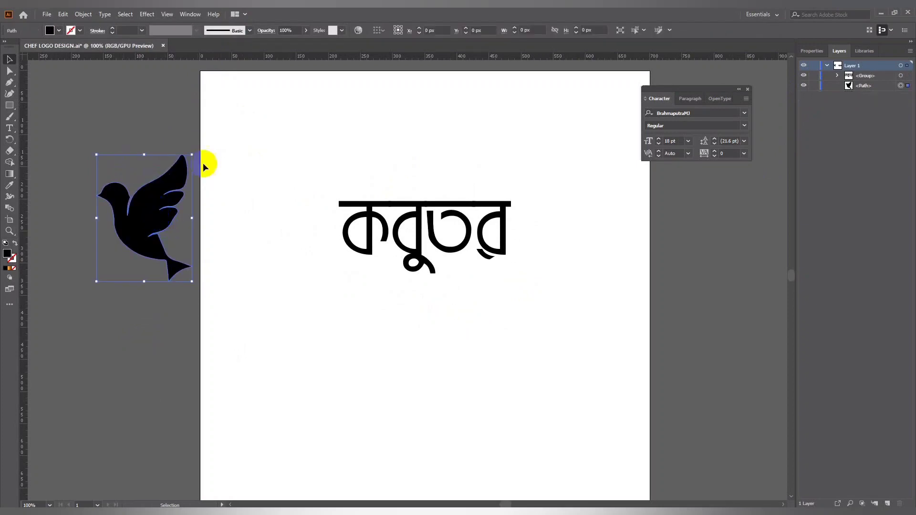
- Fill the dove silhouette with blue from the swatches
{"action": "left_click", "coordinate": [127, 147]}
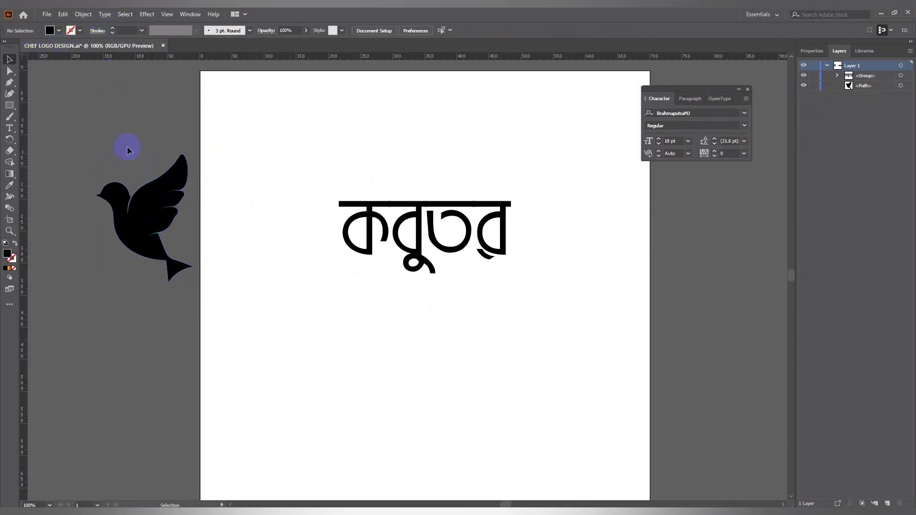
{"action": "left_click", "coordinate": [133, 205]}
{"action": "left_click", "coordinate": [70, 31]}
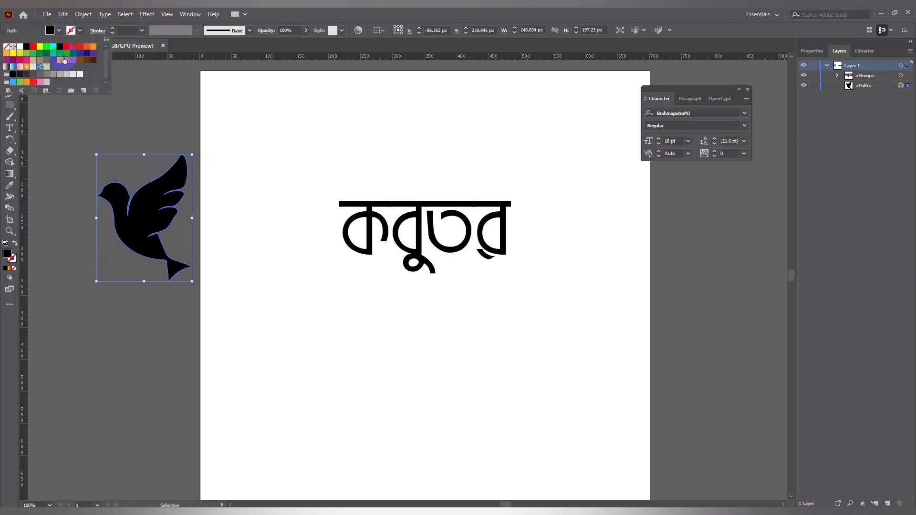
{"action": "left_click", "coordinate": [63, 59]}
{"action": "left_click", "coordinate": [145, 98]}
{"action": "left_click", "coordinate": [229, 210]}
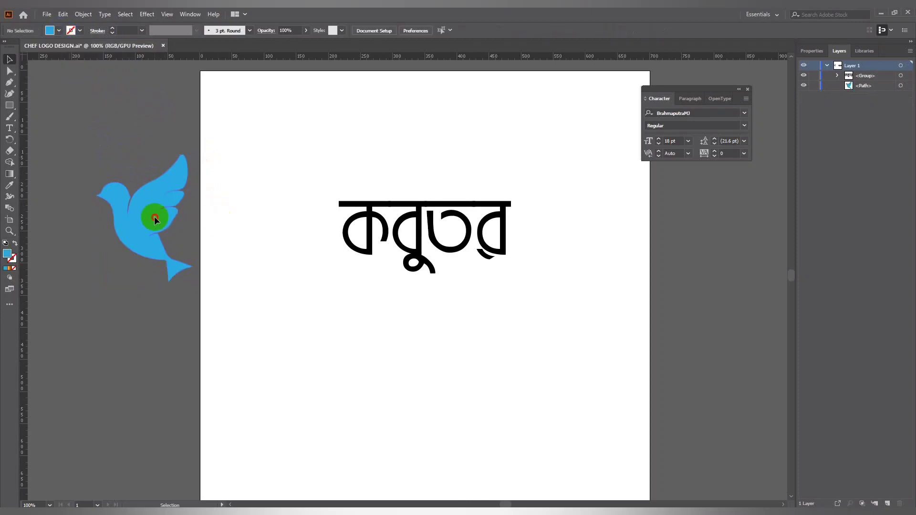
- Move the blue dove to the word's upper right and tilt it slightly
{"action": "left_click_drag", "start_coordinate": [154, 218], "coordinate": [523, 166]}
{"action": "left_click_drag", "start_coordinate": [564, 232], "coordinate": [562, 247]}
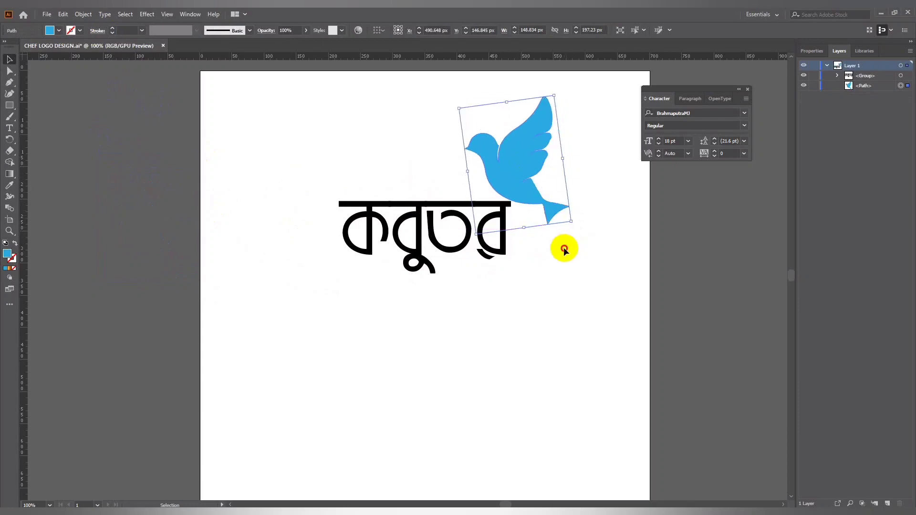
{"action": "left_click", "coordinate": [562, 247]}
{"action": "left_click", "coordinate": [532, 197]}
{"action": "left_click_drag", "start_coordinate": [574, 223], "coordinate": [579, 219]}
{"action": "left_click", "coordinate": [456, 280]}
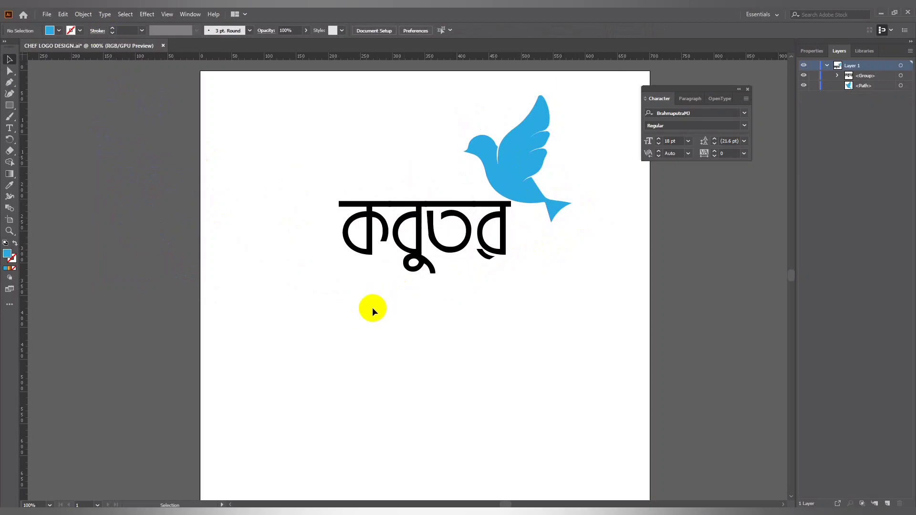
{"action": "left_click_drag", "start_coordinate": [373, 312], "coordinate": [406, 341]}
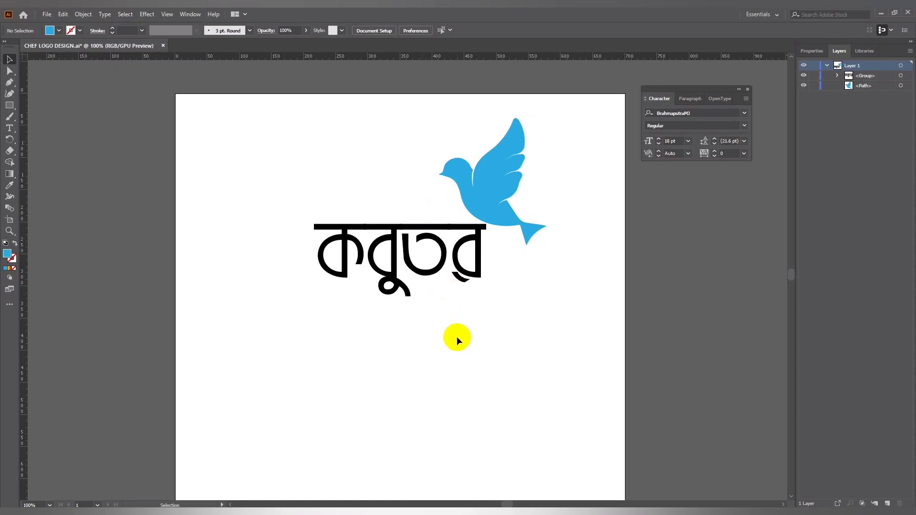
{"action": "left_click_drag", "start_coordinate": [457, 336], "coordinate": [437, 343]}
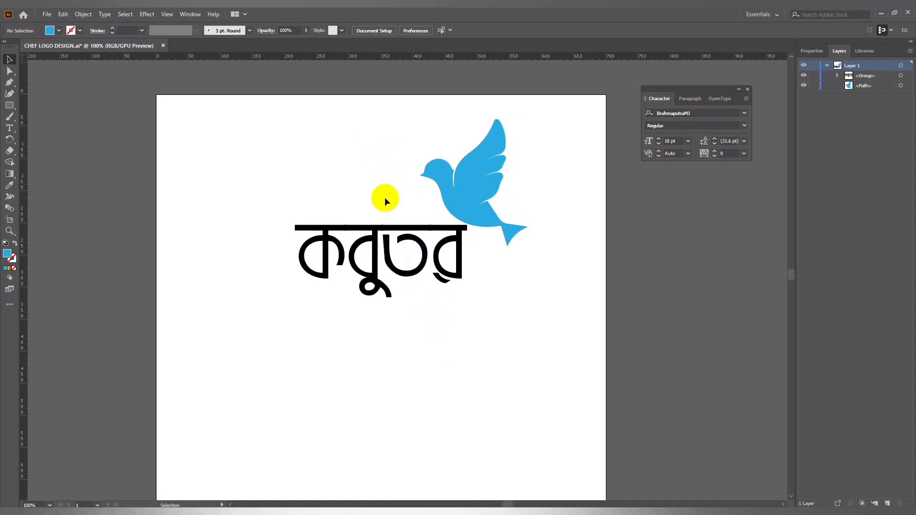
- Move the word and dove together down-left, then select only the word's group
{"action": "left_click_drag", "start_coordinate": [377, 165], "coordinate": [477, 303]}
{"action": "left_click_drag", "start_coordinate": [406, 256], "coordinate": [387, 347]}
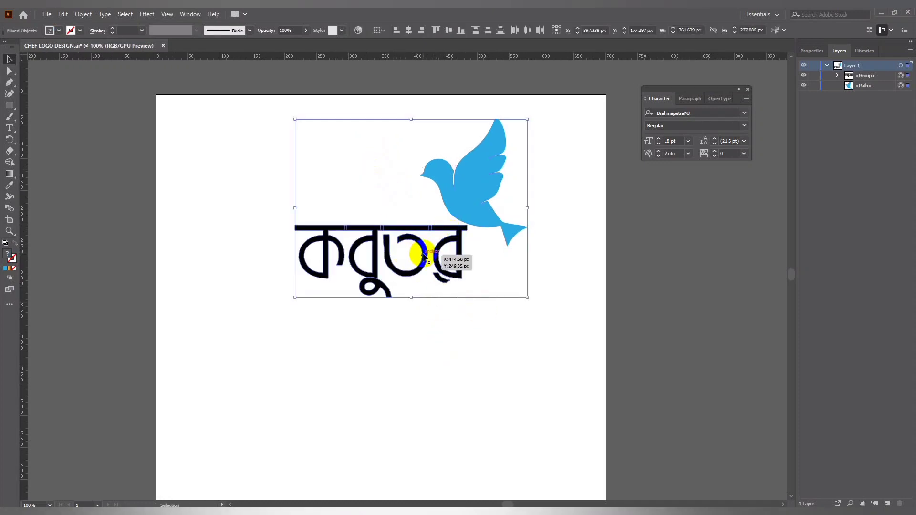
{"action": "scroll", "coordinate": [470, 312], "scroll_direction": "down", "scroll_amount": 1}
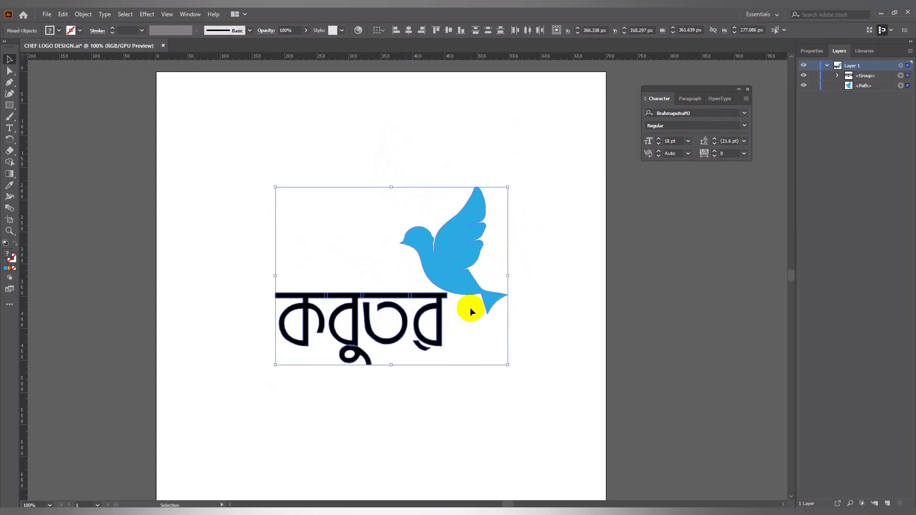
{"action": "left_click", "coordinate": [552, 316]}
{"action": "left_click", "coordinate": [409, 329]}
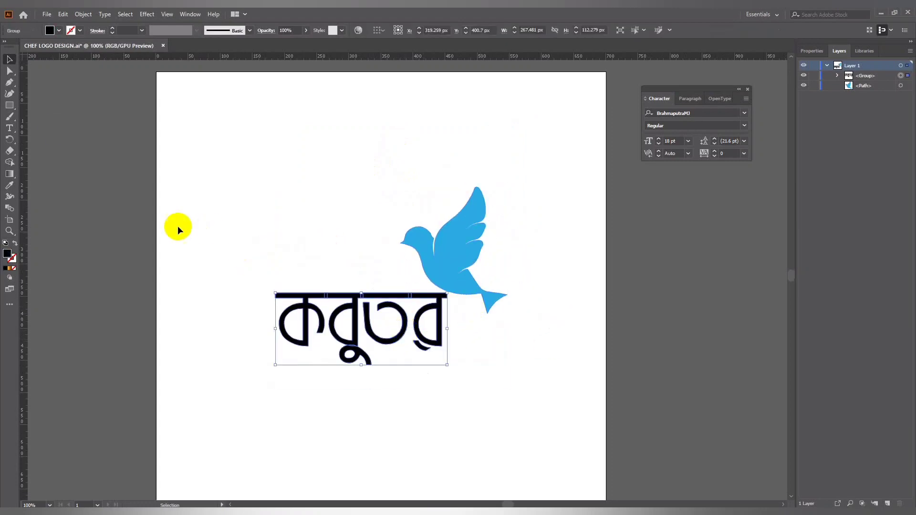
{"action": "left_click", "coordinate": [190, 13]}
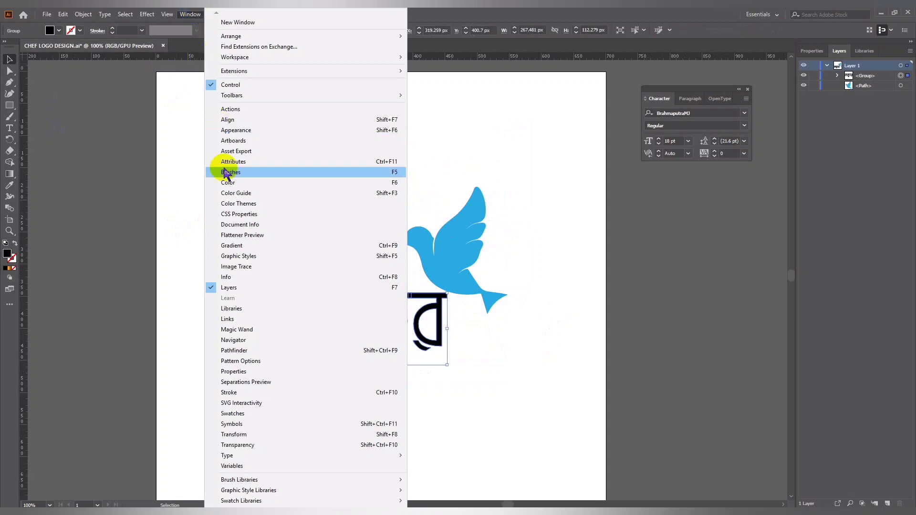
- Add a new blue stroke to the word via the Appearance panel, settling its weight at 2 pt
{"action": "left_click", "coordinate": [238, 130]}
{"action": "left_click_drag", "start_coordinate": [423, 176], "coordinate": [556, 146]}
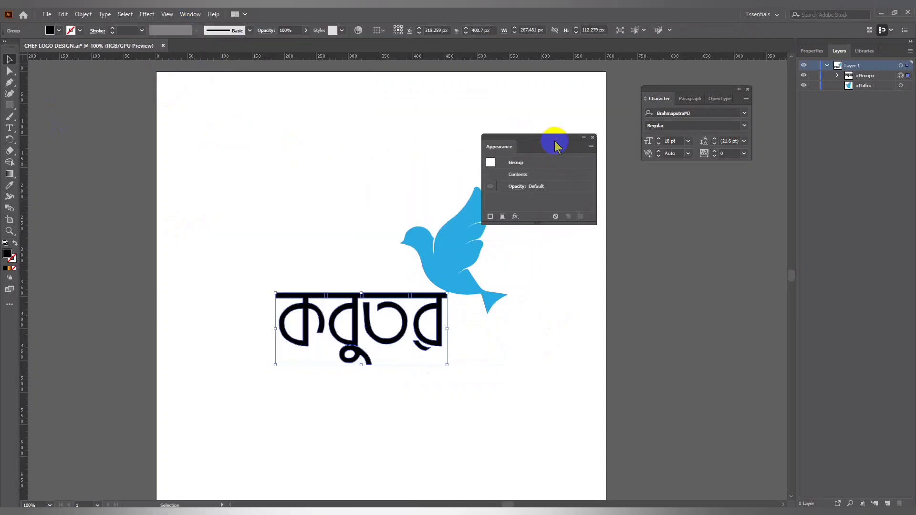
{"action": "left_click", "coordinate": [591, 147]}
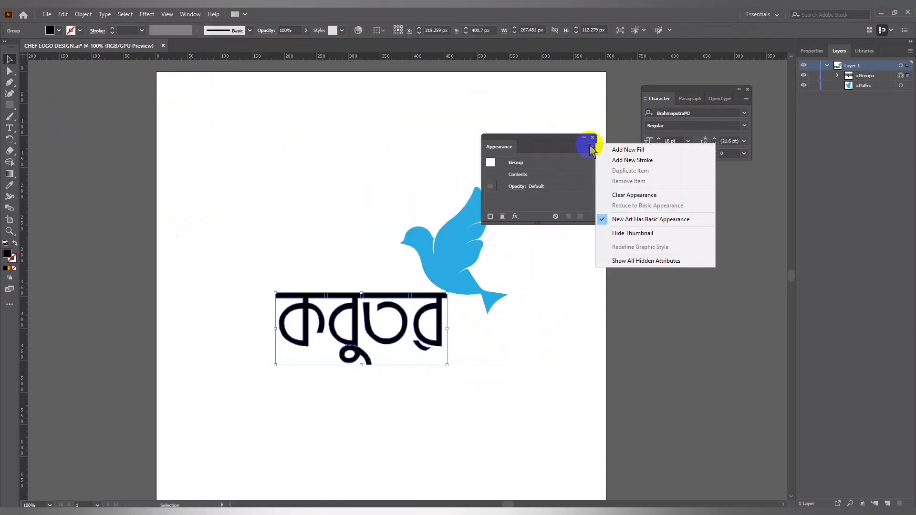
{"action": "left_click", "coordinate": [630, 160]}
{"action": "left_click", "coordinate": [542, 174]}
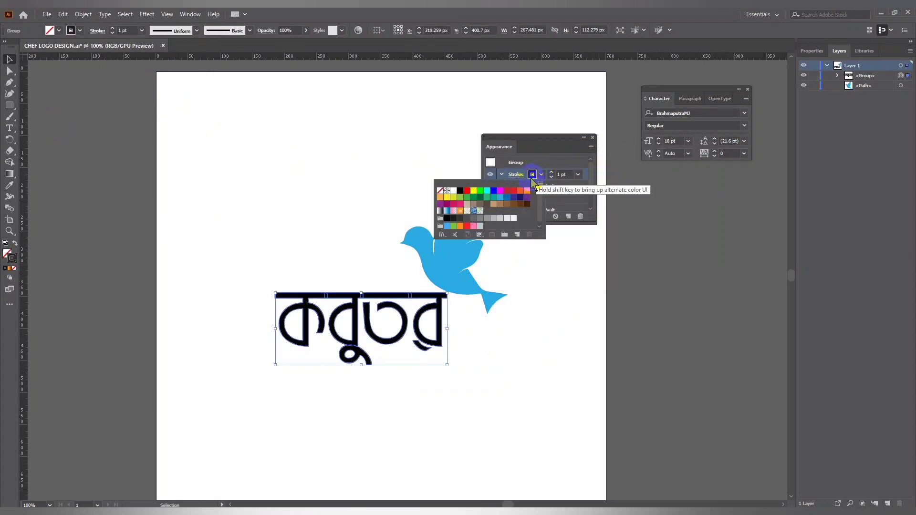
{"action": "left_click", "coordinate": [501, 197]}
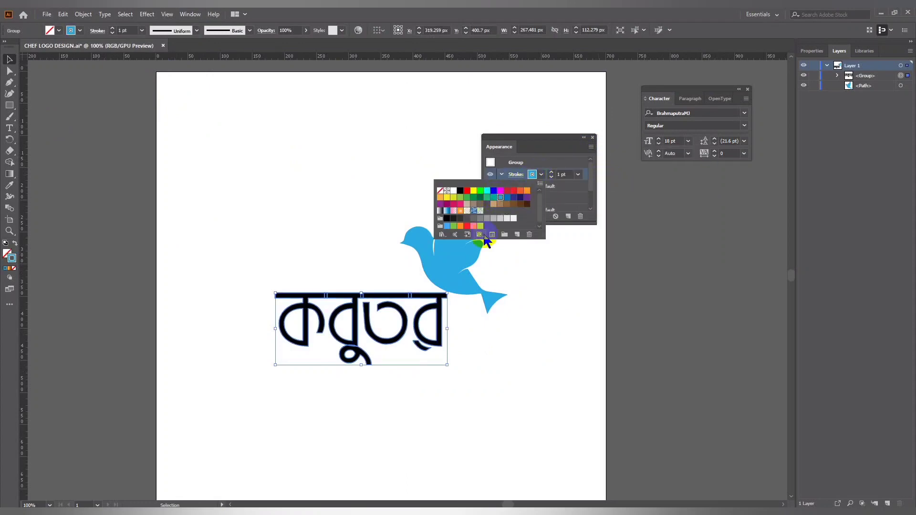
{"action": "left_click", "coordinate": [562, 173]}
{"action": "left_click", "coordinate": [577, 174]}
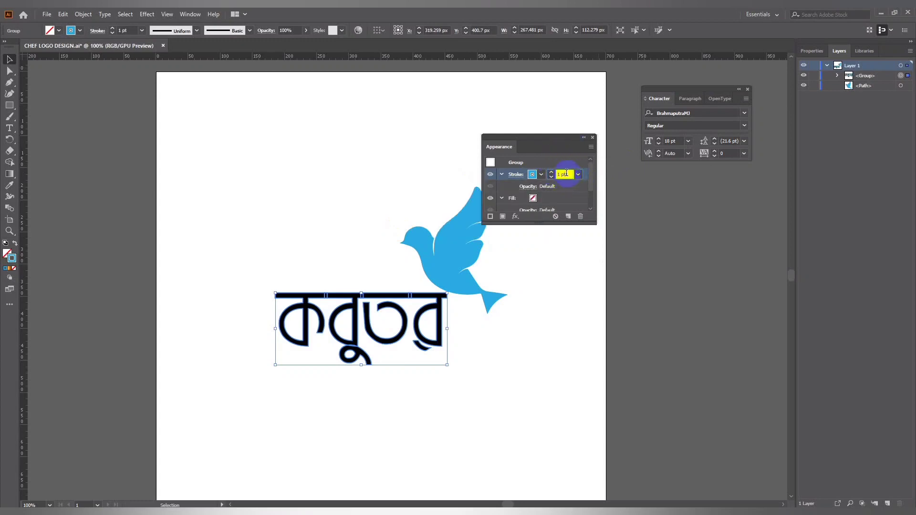
{"action": "key", "text": "Up"}
{"action": "key", "text": "Up"}
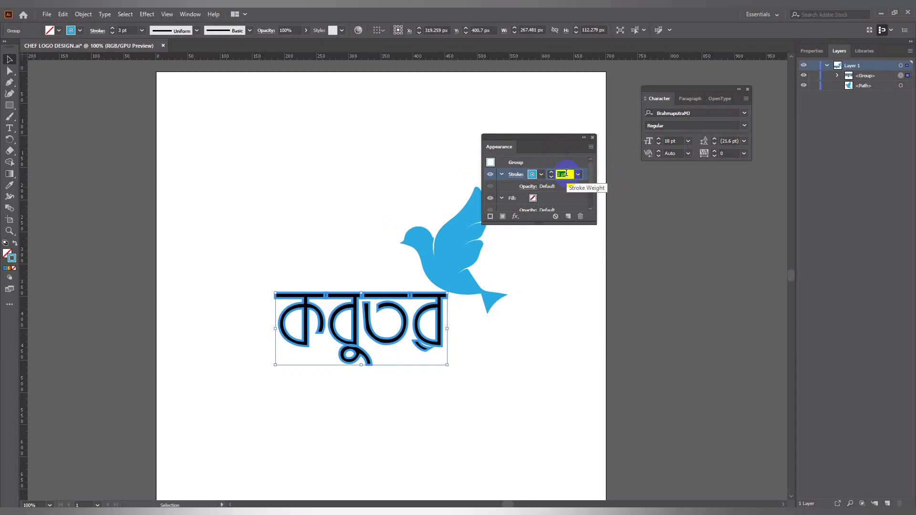
{"action": "key", "text": "Down"}
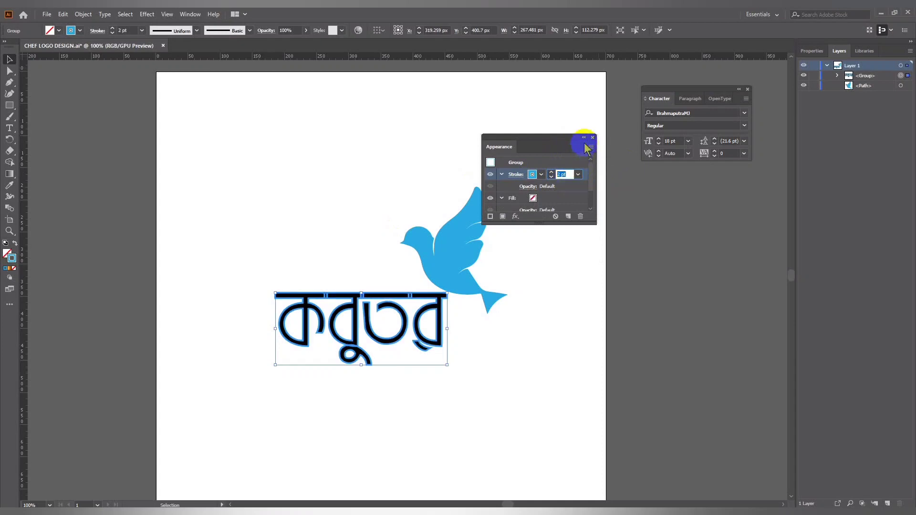
- Close the Appearance panel and zoom the logo to 150% with the Selection tool active
{"action": "left_click", "coordinate": [594, 138]}
{"action": "left_click", "coordinate": [668, 266]}
{"action": "key", "text": "ctrl+minus"}
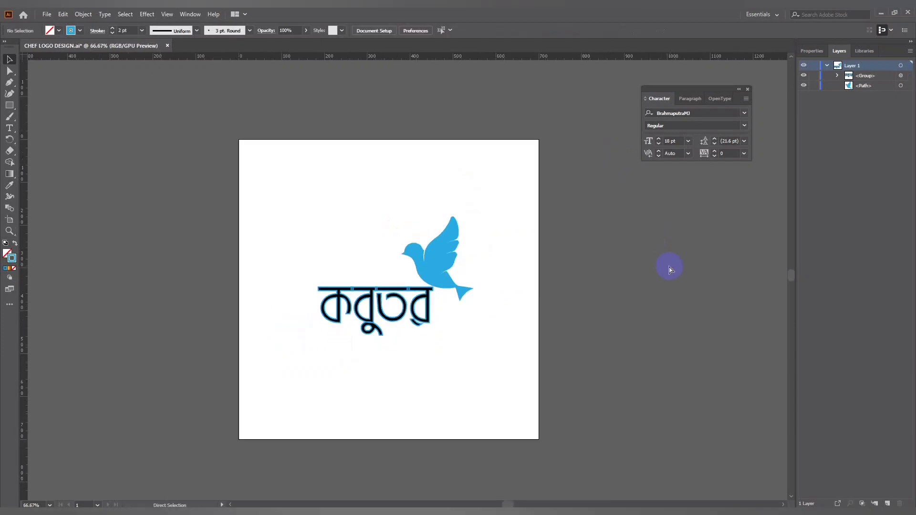
{"action": "key", "text": "ctrl+plus"}
{"action": "key", "text": "ctrl+plus"}
{"action": "key", "text": "v"}
- Select the text group and view its stroke settings in the Properties panel
{"action": "left_click", "coordinate": [395, 319]}
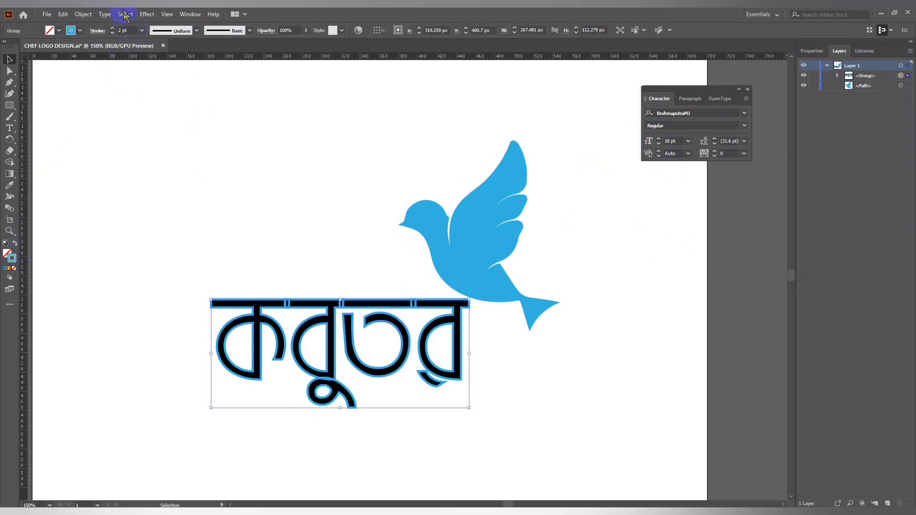
{"action": "left_click", "coordinate": [811, 50]}
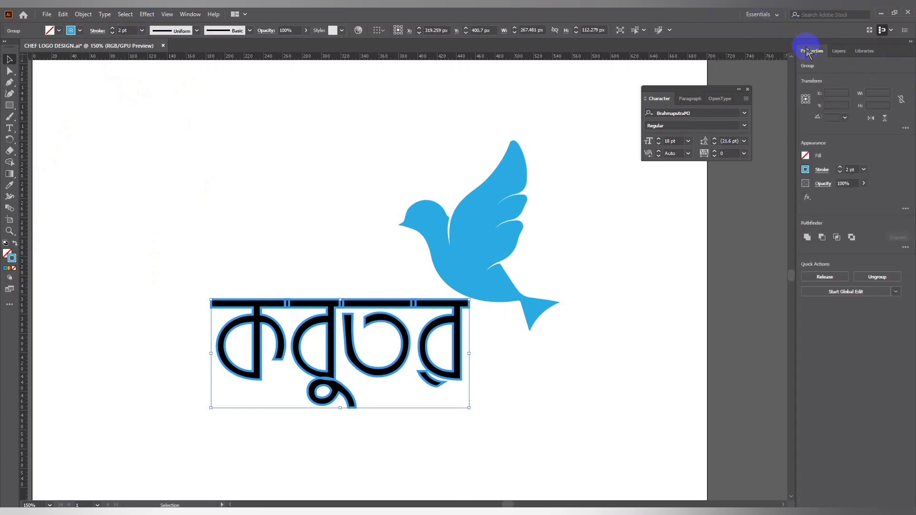
{"action": "left_click", "coordinate": [820, 170]}
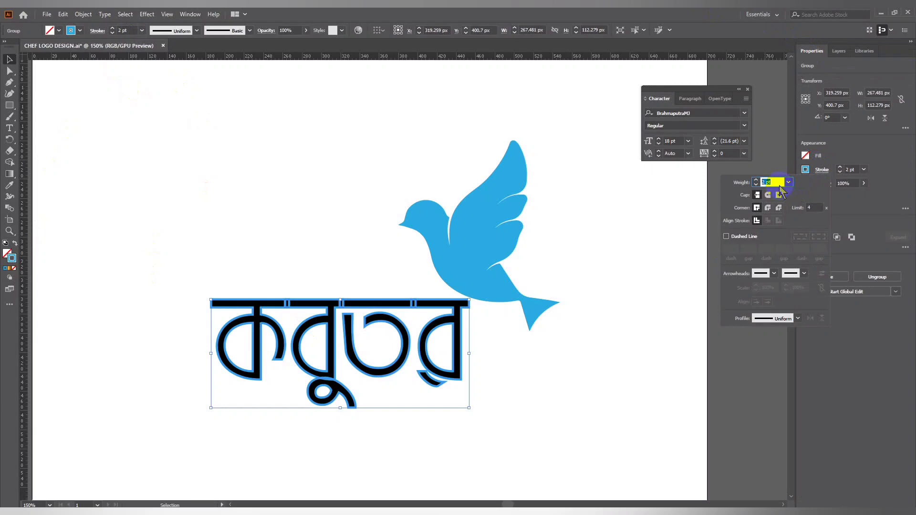
{"action": "left_click", "coordinate": [189, 14]}
- Recolour the word's stroke from blue to black in the Appearance panel, then reselect the word
{"action": "left_click", "coordinate": [260, 128]}
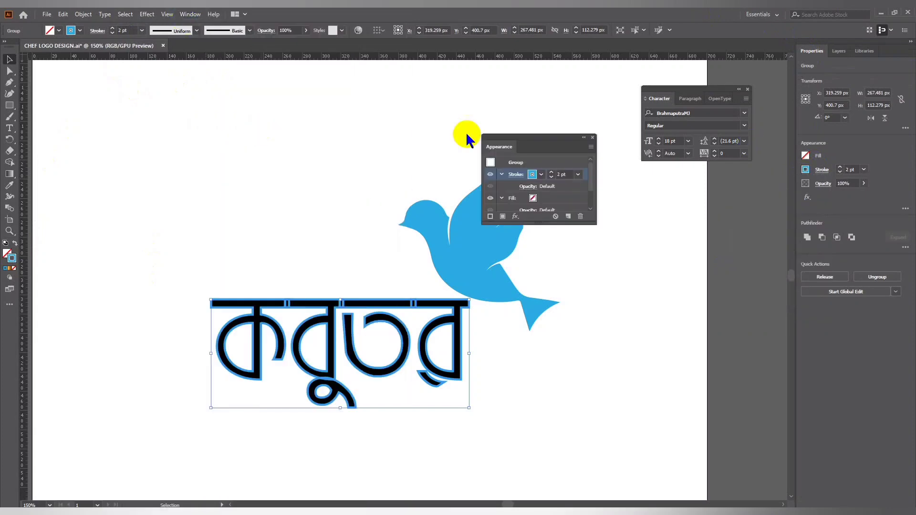
{"action": "mouse_move", "coordinate": [548, 143]}
{"action": "left_mouse_down"}
{"action": "mouse_move", "coordinate": [571, 132]}
{"action": "mouse_move", "coordinate": [577, 155]}
{"action": "left_mouse_up"}
{"action": "left_click", "coordinate": [581, 191]}
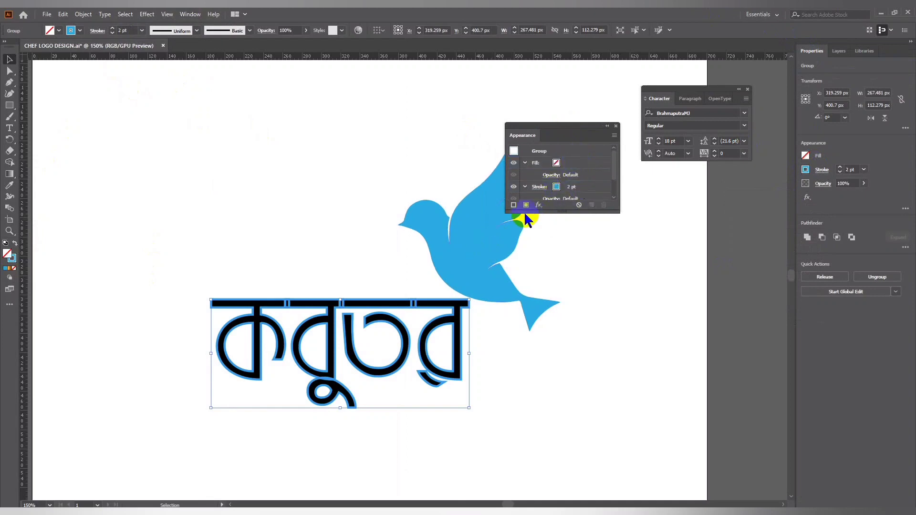
{"action": "left_click", "coordinate": [568, 189]}
{"action": "left_click", "coordinate": [565, 186]}
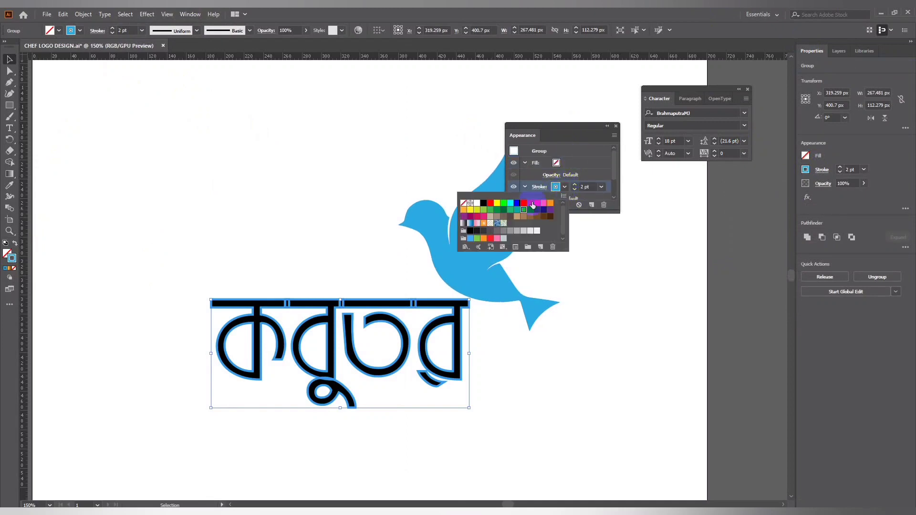
{"action": "left_click", "coordinate": [483, 203]}
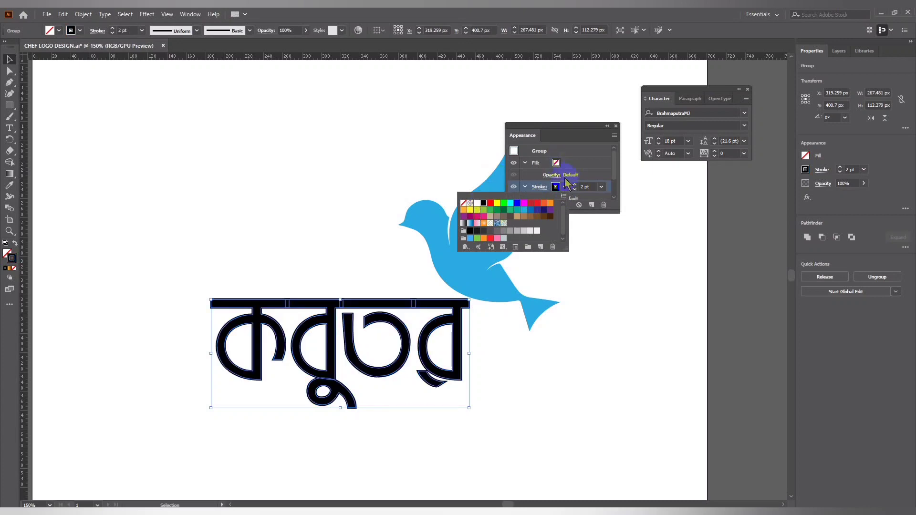
{"action": "left_click", "coordinate": [575, 389]}
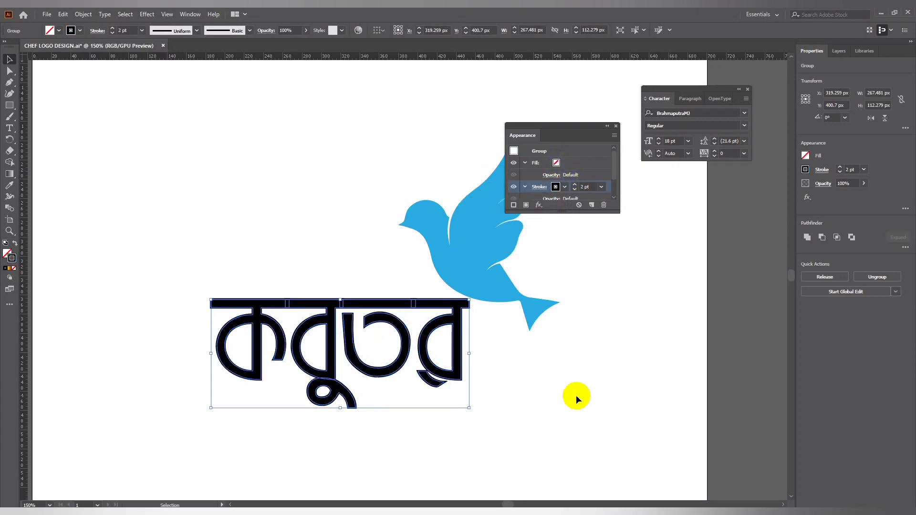
{"action": "left_click", "coordinate": [431, 333]}
- Add a second stroke to the word কবুতর and choose its colour
{"action": "left_click", "coordinate": [614, 135]}
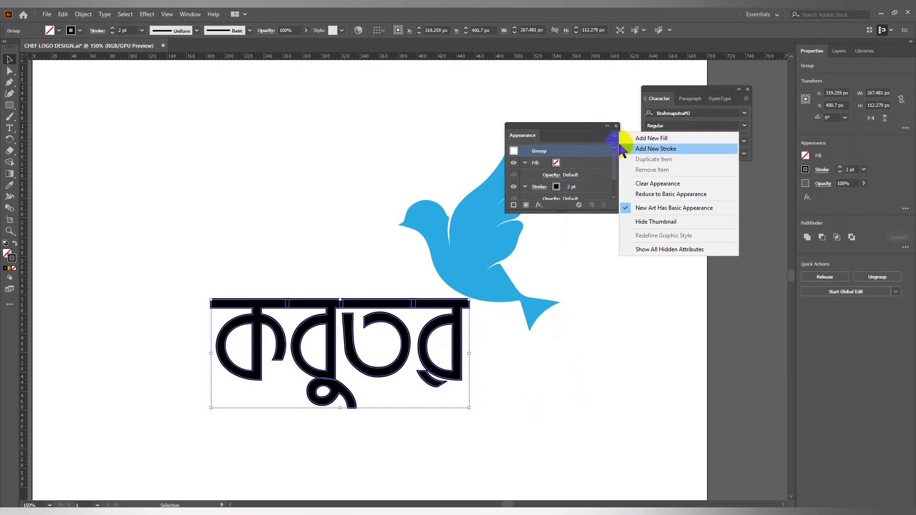
{"action": "left_click", "coordinate": [639, 148]}
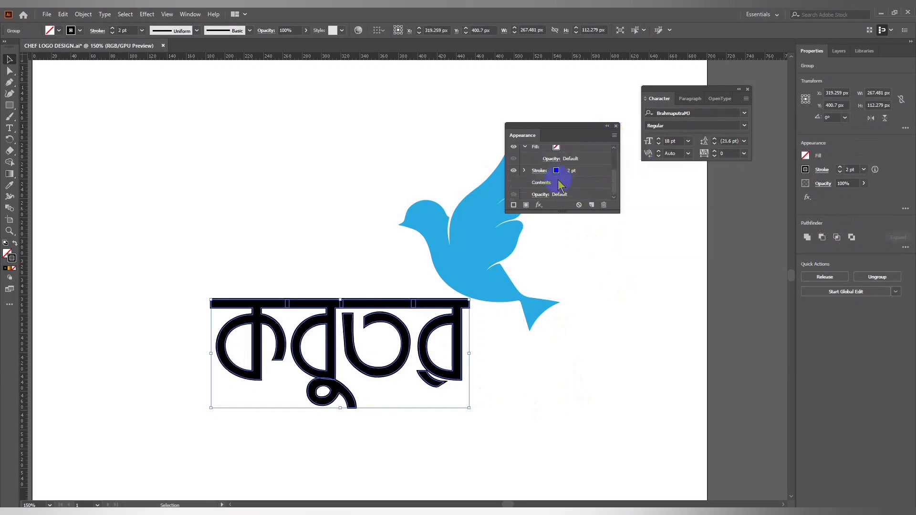
{"action": "left_click", "coordinate": [557, 170]}
{"action": "left_click", "coordinate": [533, 189]}
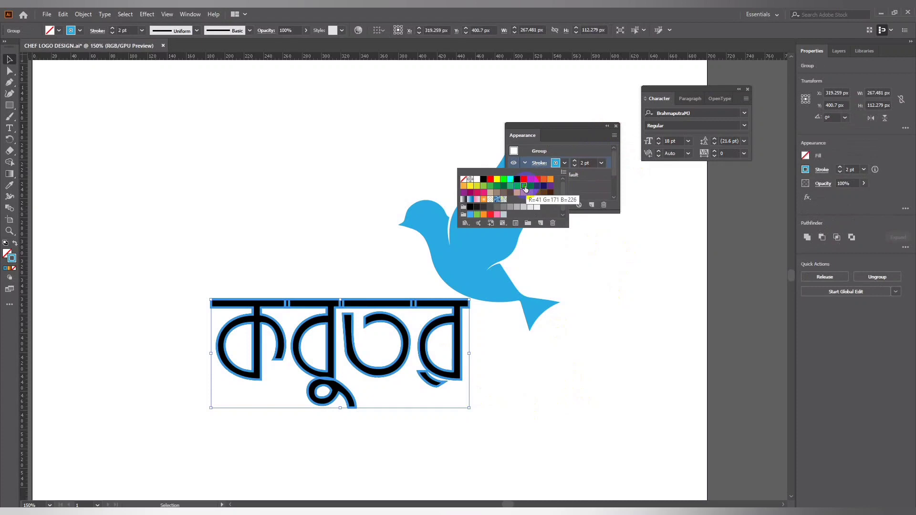
{"action": "left_click", "coordinate": [640, 268]}
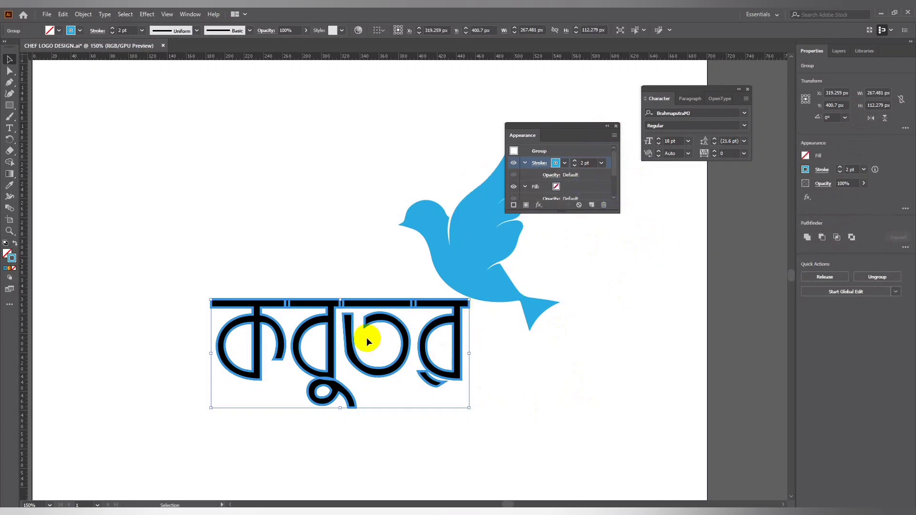
{"action": "left_click", "coordinate": [536, 408]}
{"action": "left_click", "coordinate": [417, 324]}
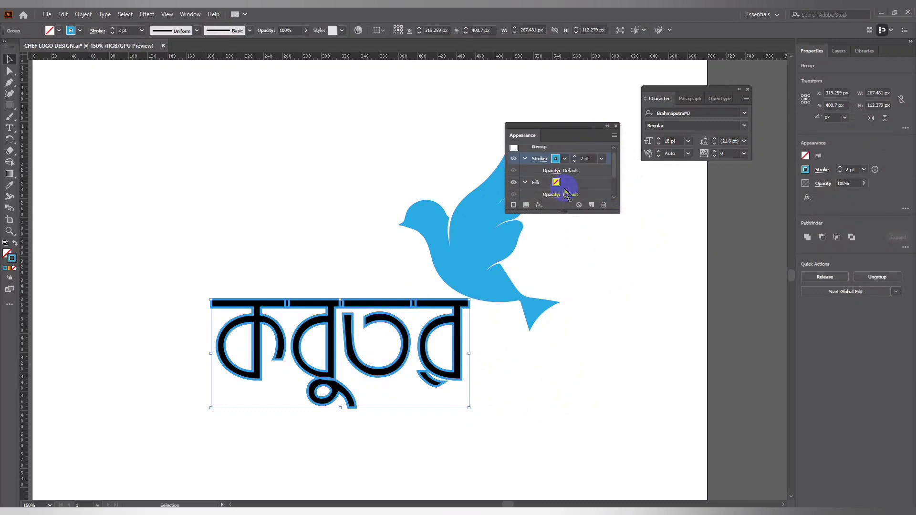
- Reduce the stroke weight through 1 and 0.75 pt down to 0.5 pt
{"action": "scroll", "coordinate": [567, 179], "scroll_direction": "down", "scroll_amount": 1}
{"action": "left_click", "coordinate": [565, 159]}
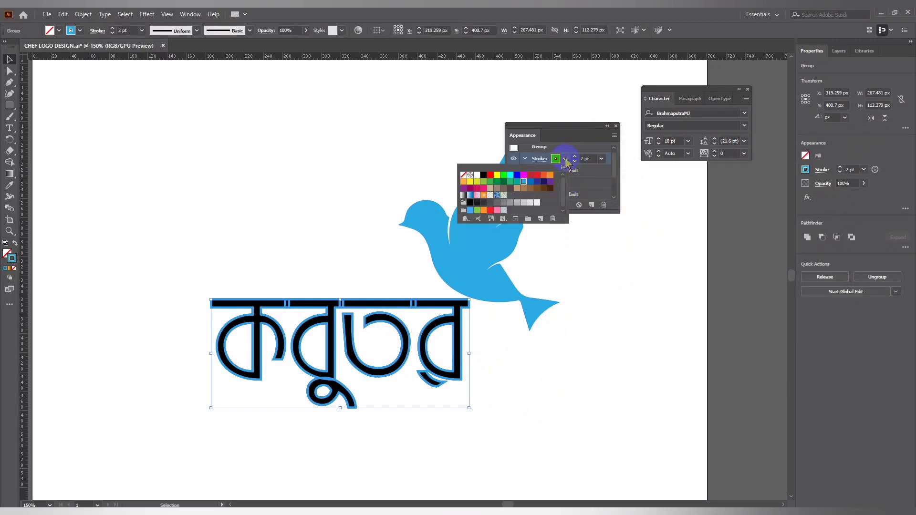
{"action": "left_click", "coordinate": [591, 157]}
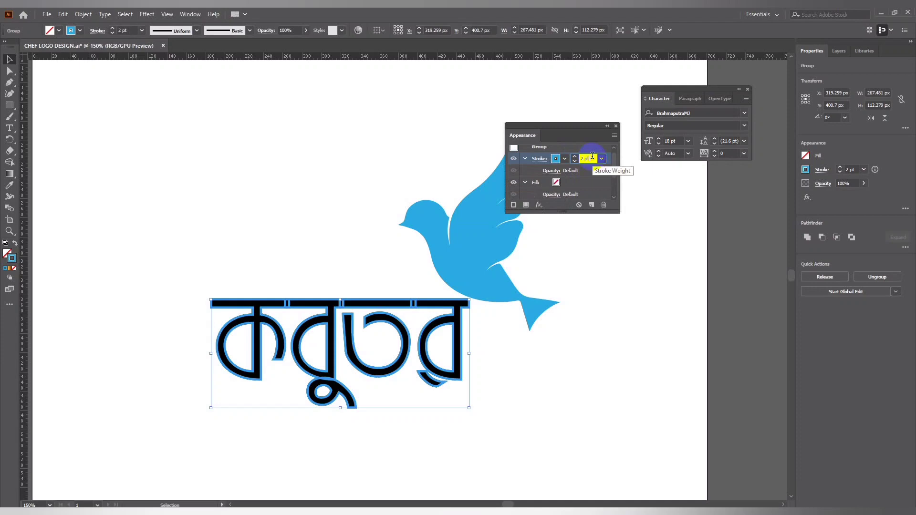
{"action": "type", "text": "1"}
{"action": "key", "text": "Return"}
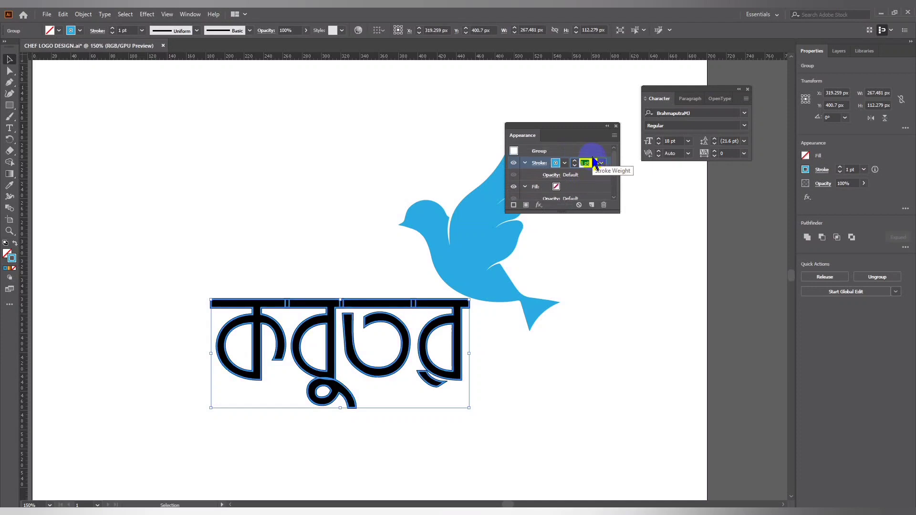
{"action": "type", "text": "0.75"}
{"action": "key", "text": "Return"}
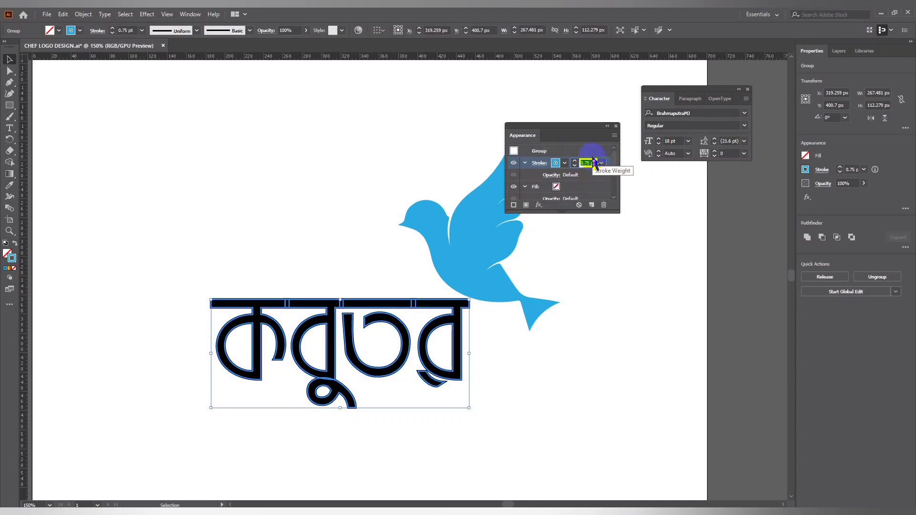
{"action": "type", "text": "0.5"}
{"action": "key", "text": "Return"}
{"action": "left_click", "coordinate": [596, 312]}
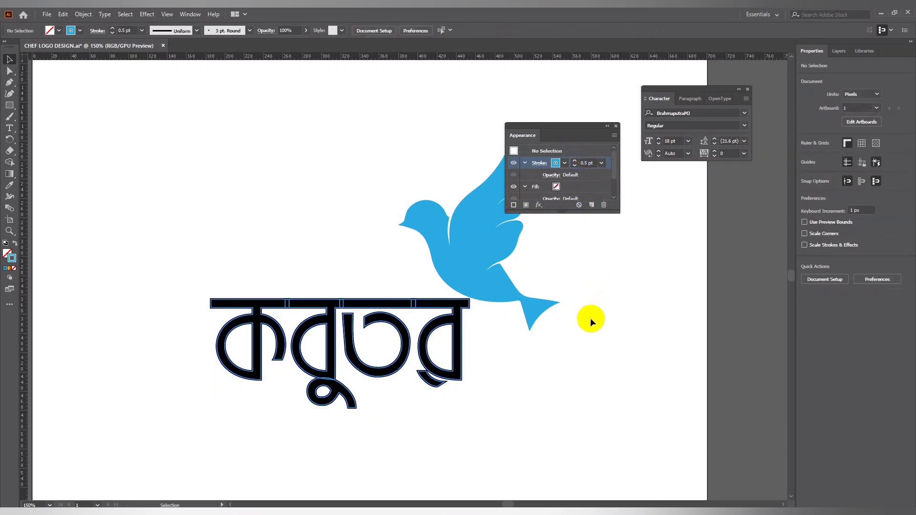
- Try a magenta stroke on কবুতর, then settle on the blue swatch
{"action": "left_click", "coordinate": [426, 341]}
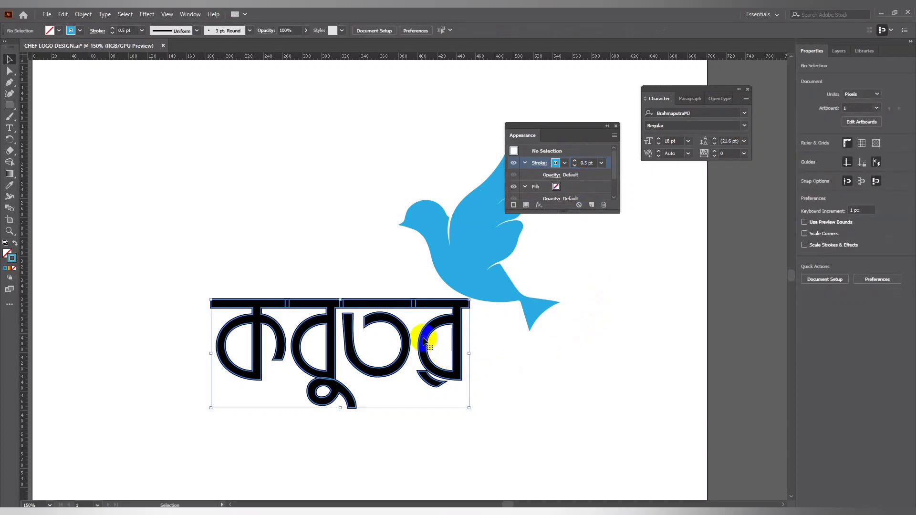
{"action": "left_click", "coordinate": [565, 163]}
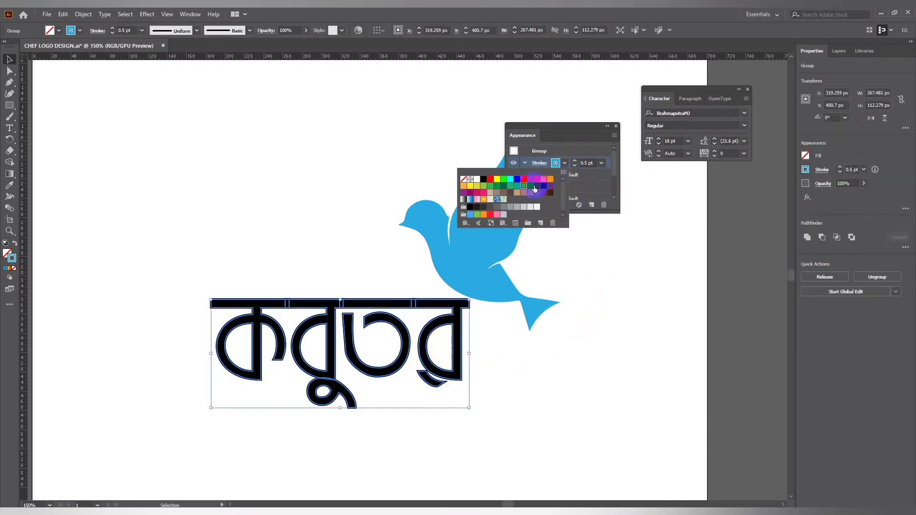
{"action": "left_click", "coordinate": [489, 181]}
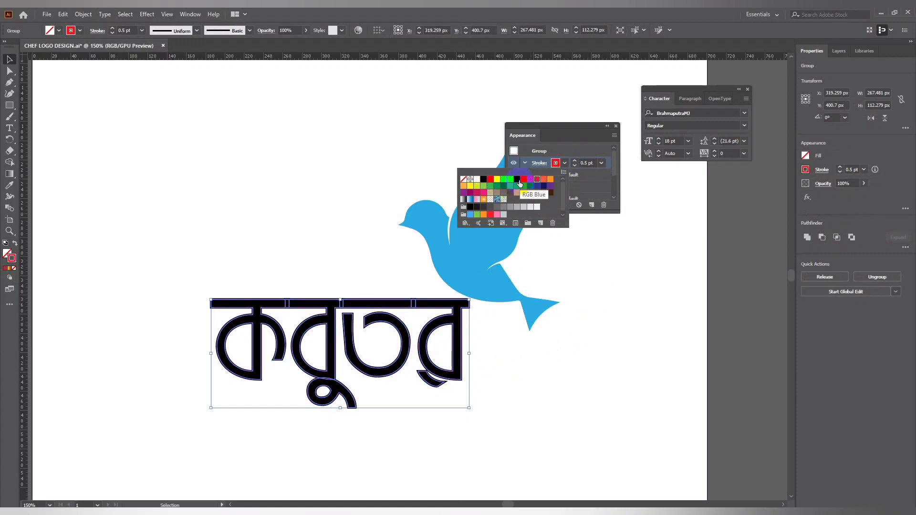
{"action": "left_click", "coordinate": [524, 186]}
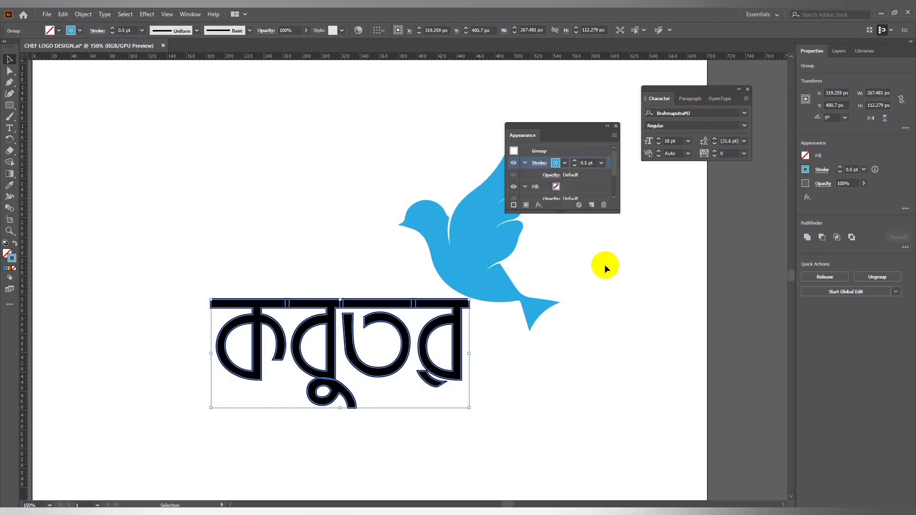
{"action": "left_click", "coordinate": [641, 282]}
- Select the word and dove together, drag the corner handle to enlarge both, then reselect the word
{"action": "key", "text": "ctrl+minus"}
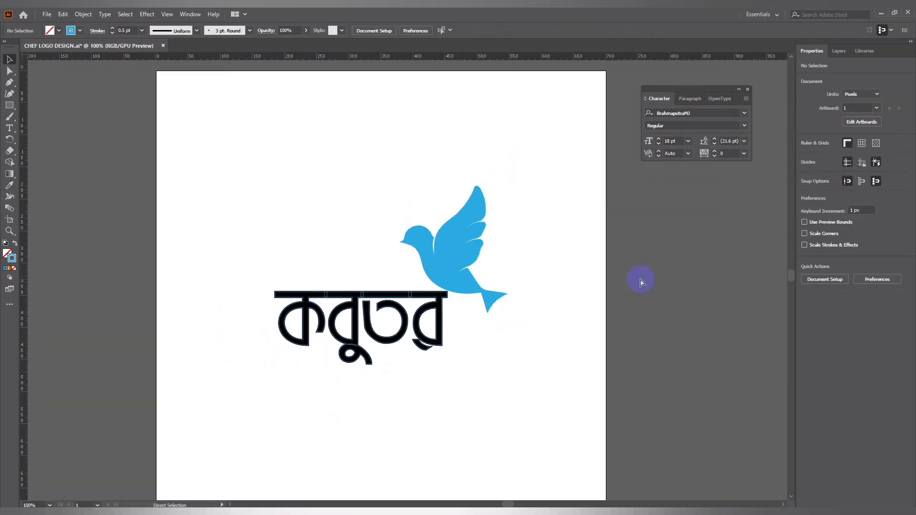
{"action": "key", "text": "v"}
{"action": "left_click", "coordinate": [386, 302]}
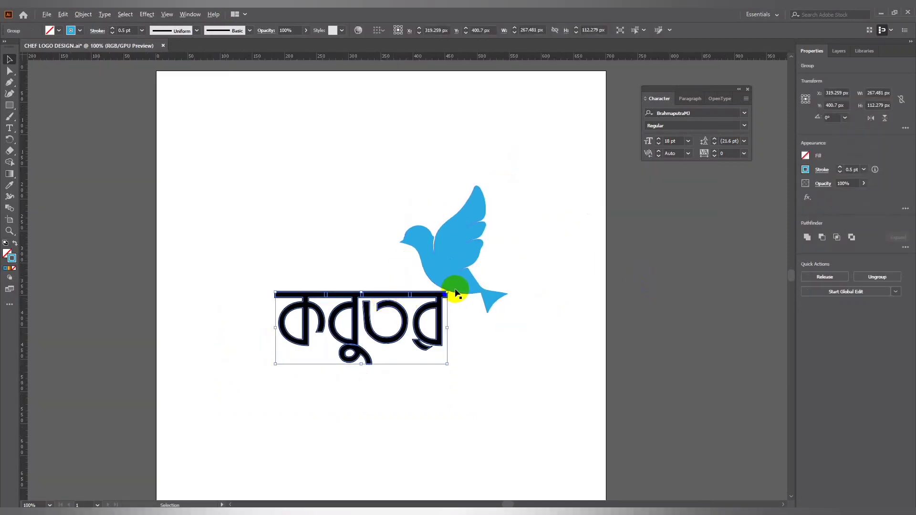
{"action": "left_click", "coordinate": [472, 295], "text": "shift"}
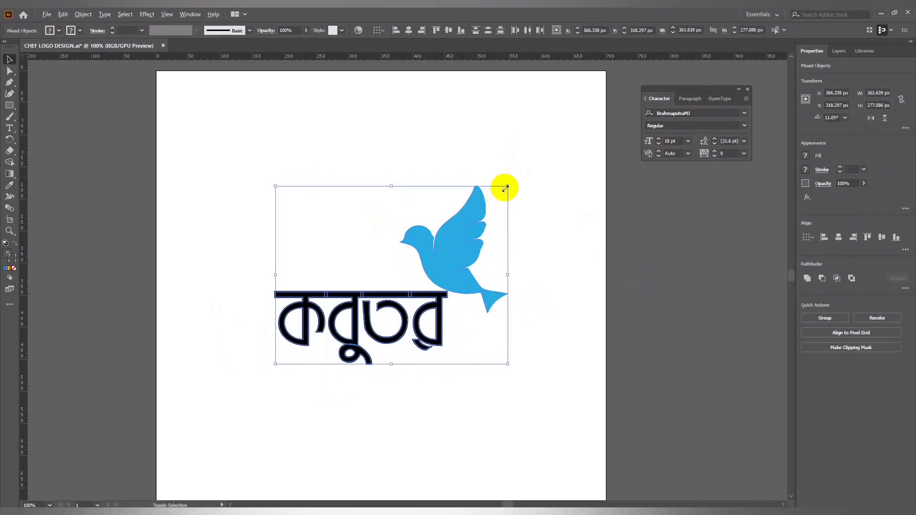
{"action": "left_click_drag", "start_coordinate": [508, 186], "coordinate": [538, 163]}
{"action": "left_click", "coordinate": [559, 257]}
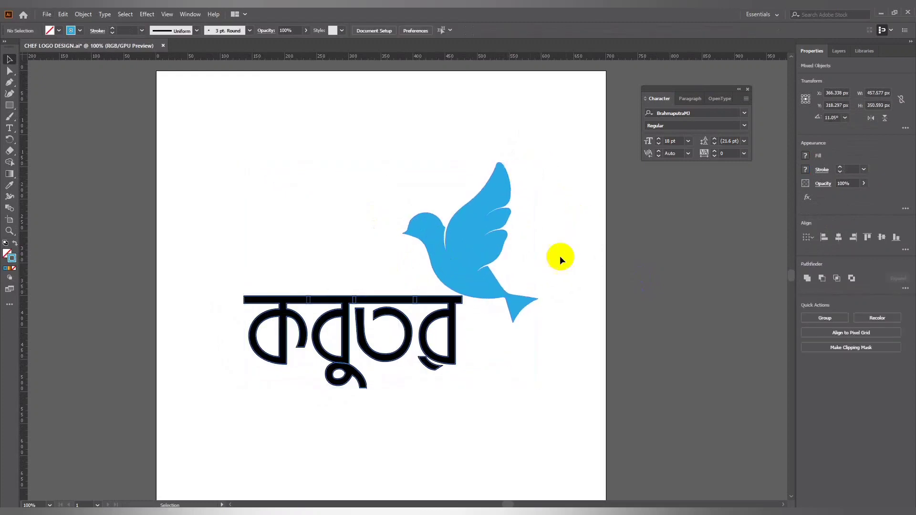
{"action": "scroll", "coordinate": [504, 305], "scroll_direction": "down", "scroll_amount": 1}
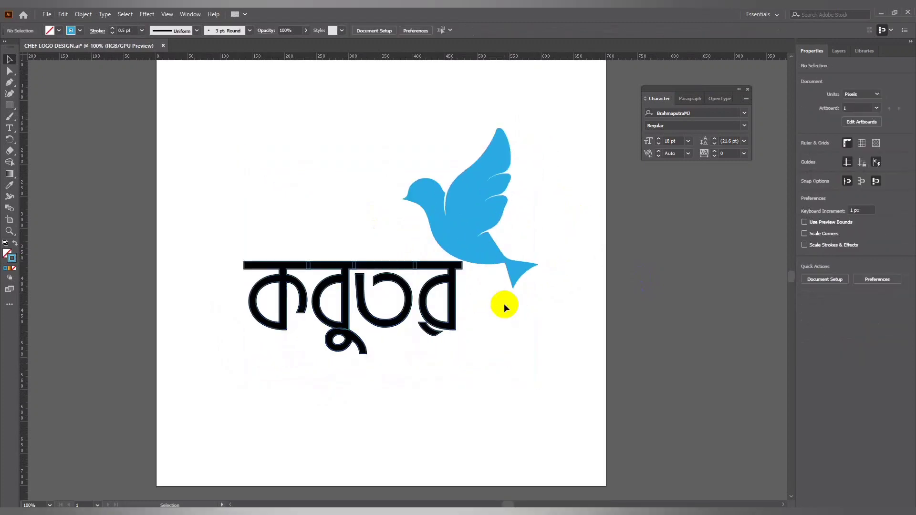
{"action": "left_click", "coordinate": [404, 314]}
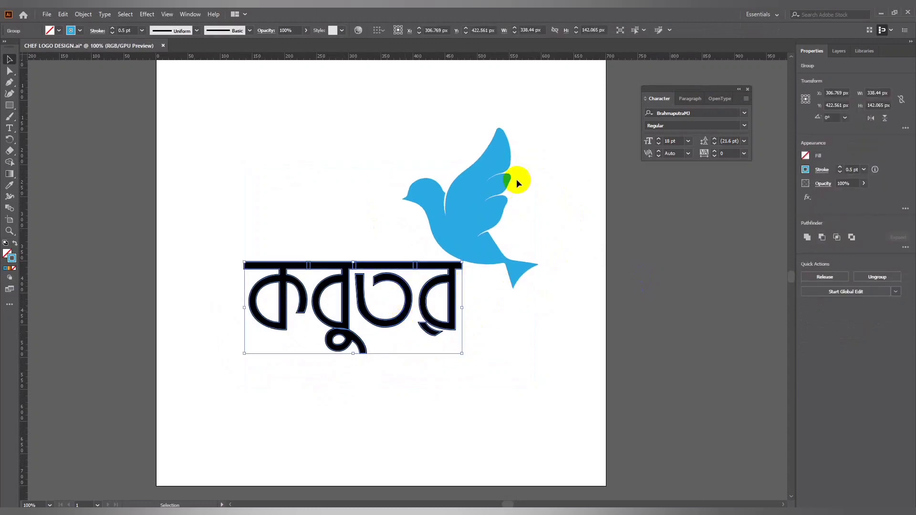
- Set the word's stroke weight to 1 pt in the Appearance panel
{"action": "left_click", "coordinate": [185, 13]}
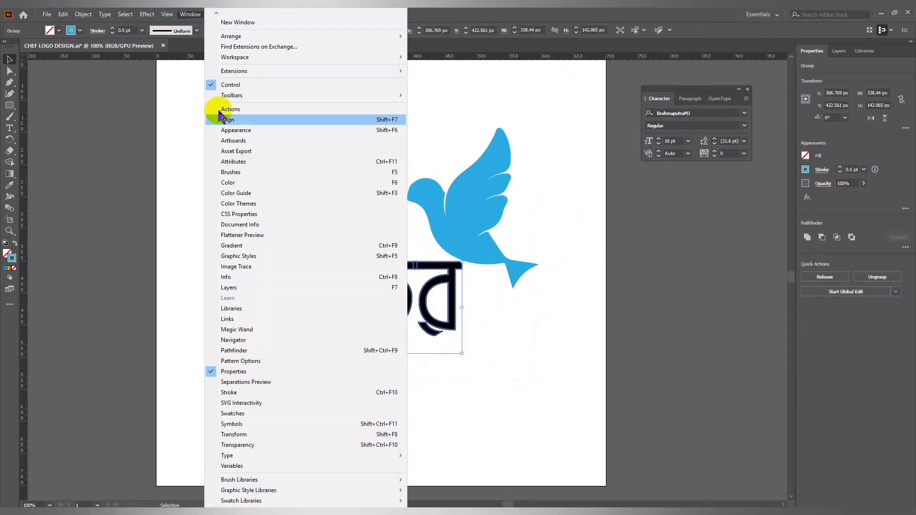
{"action": "left_click", "coordinate": [281, 141]}
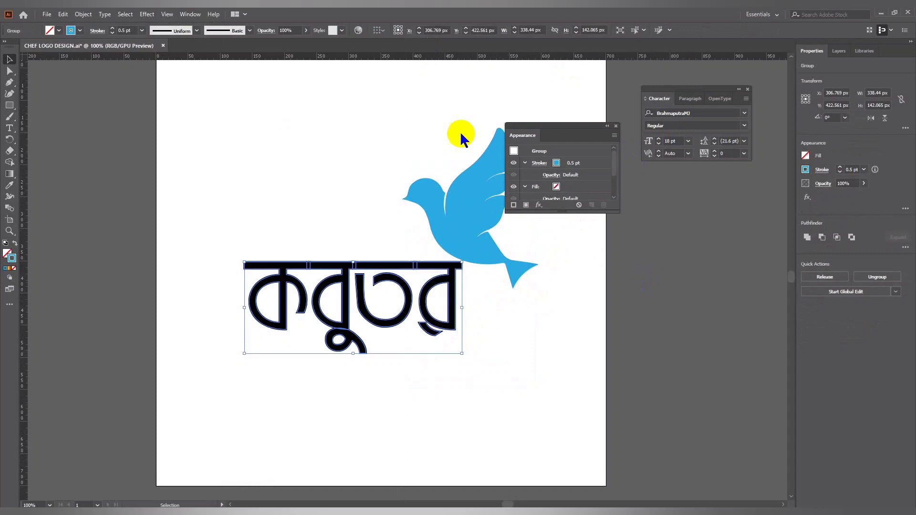
{"action": "left_click", "coordinate": [559, 163]}
{"action": "type", "text": "1"}
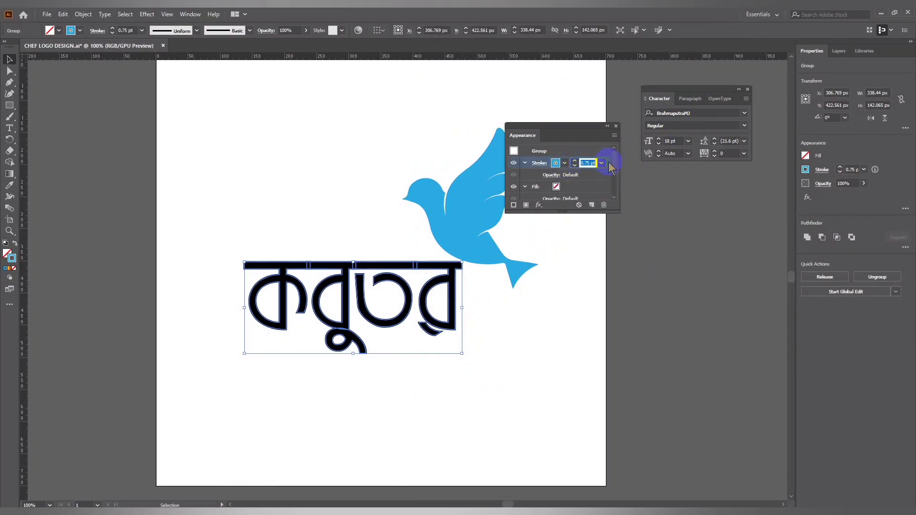
{"action": "left_click", "coordinate": [567, 330]}
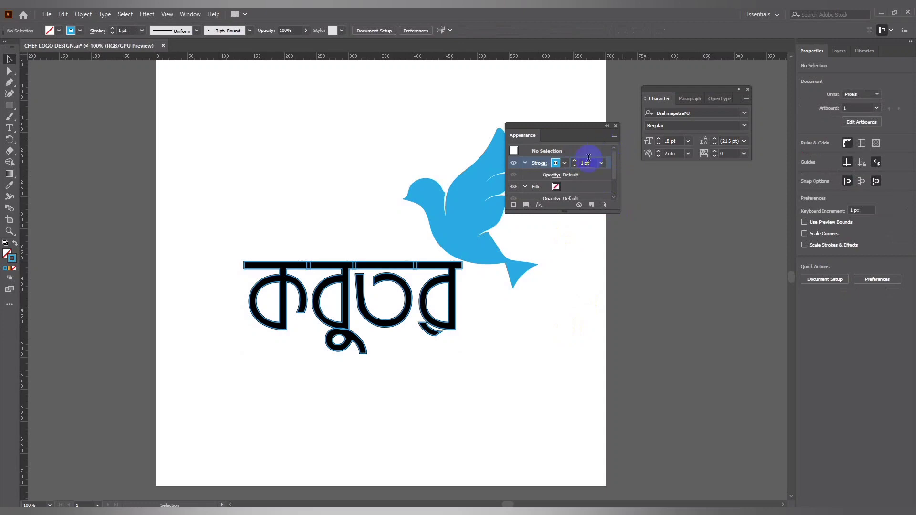
- Add a second stroke to the word's appearance and colour it white
{"action": "key", "text": "ctrl+alt+/"}
{"action": "left_click", "coordinate": [557, 183]}
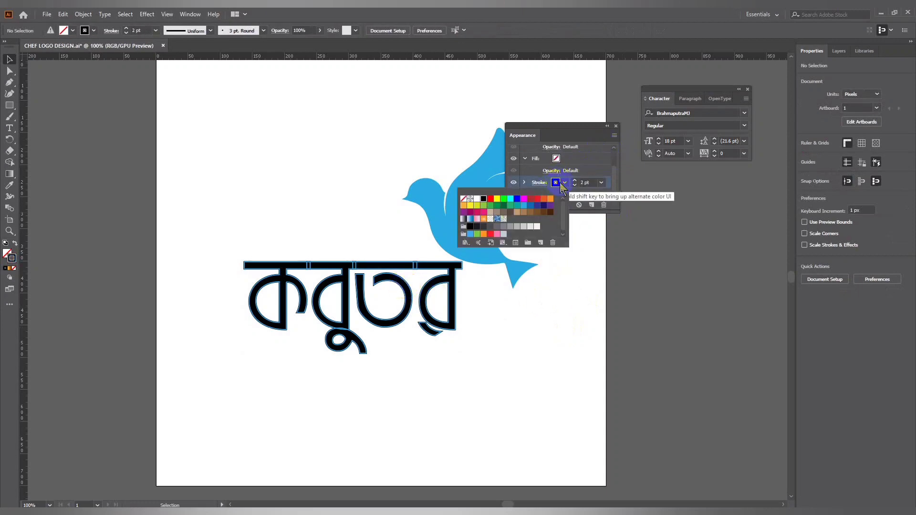
{"action": "left_click", "coordinate": [476, 199]}
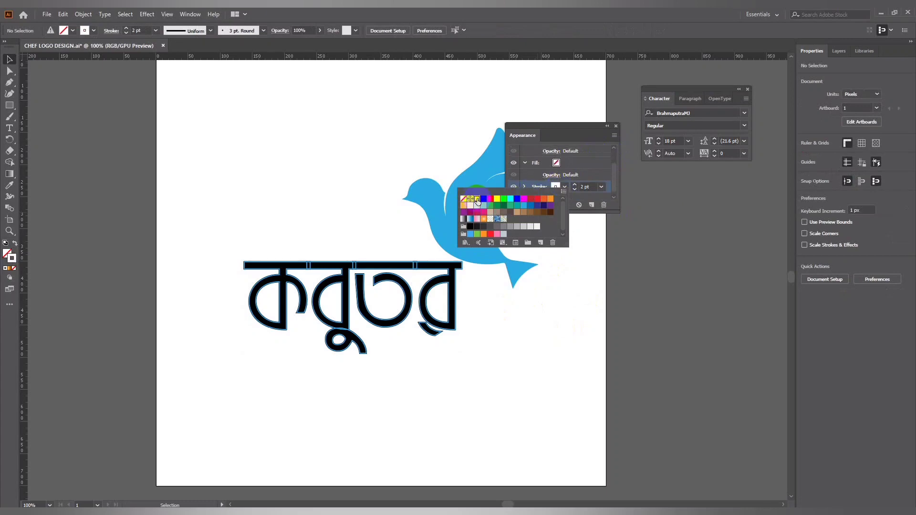
{"action": "left_click", "coordinate": [579, 203]}
{"action": "left_click", "coordinate": [592, 185]}
{"action": "type", "text": "5"}
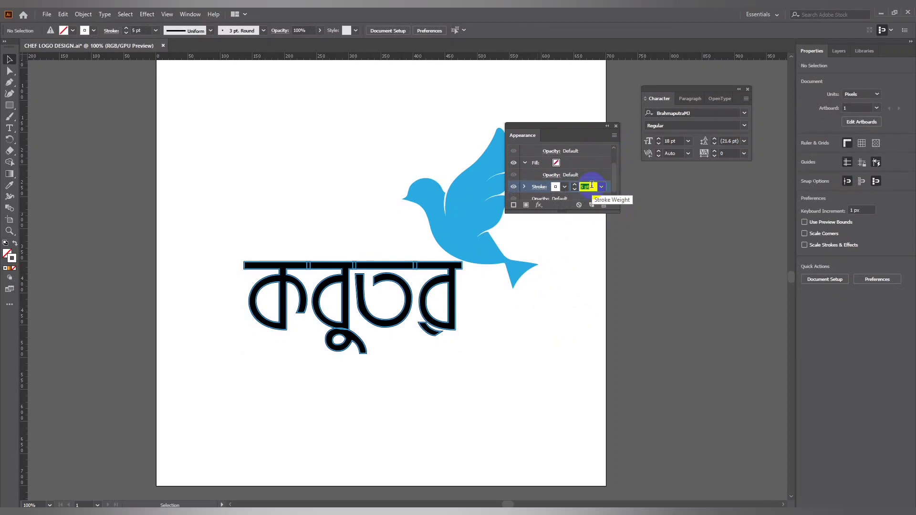
{"action": "left_click", "coordinate": [511, 168]}
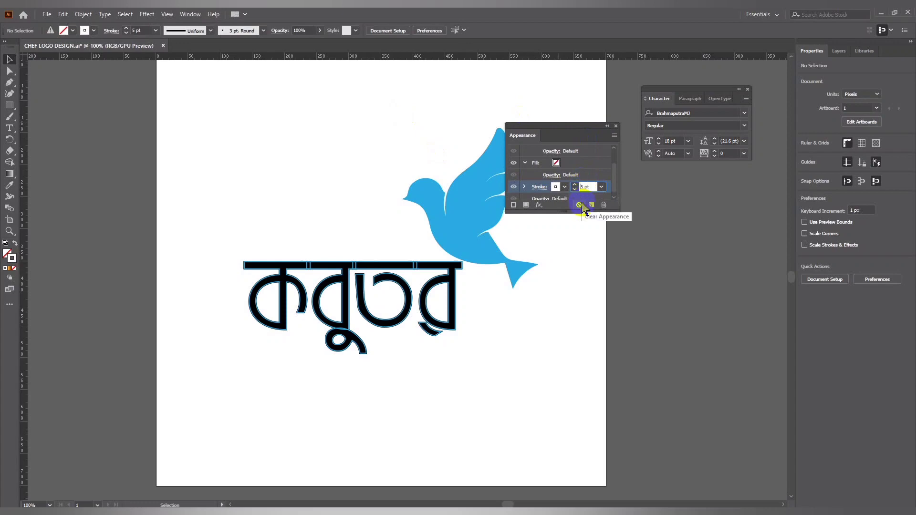
{"action": "left_click", "coordinate": [565, 187]}
{"action": "left_click", "coordinate": [477, 202]}
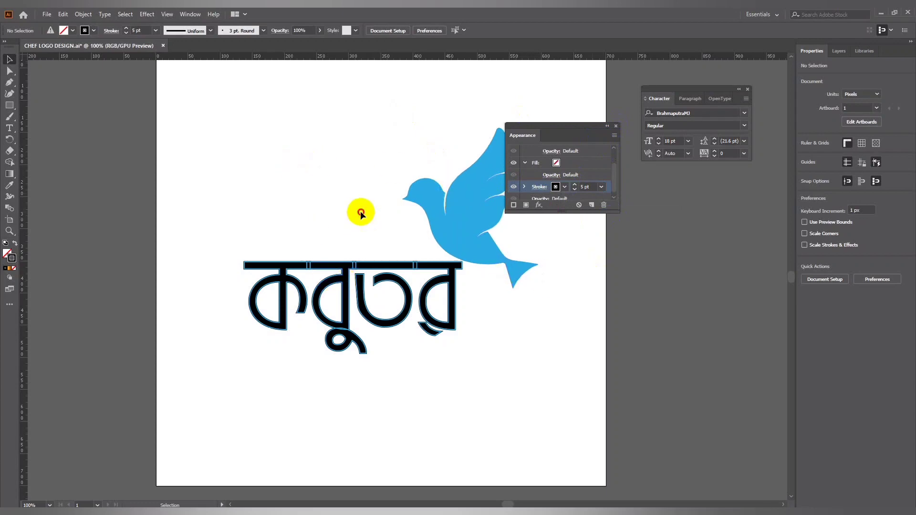
- Draw a small solid black square near the artboard's top left
{"action": "left_click", "coordinate": [616, 126]}
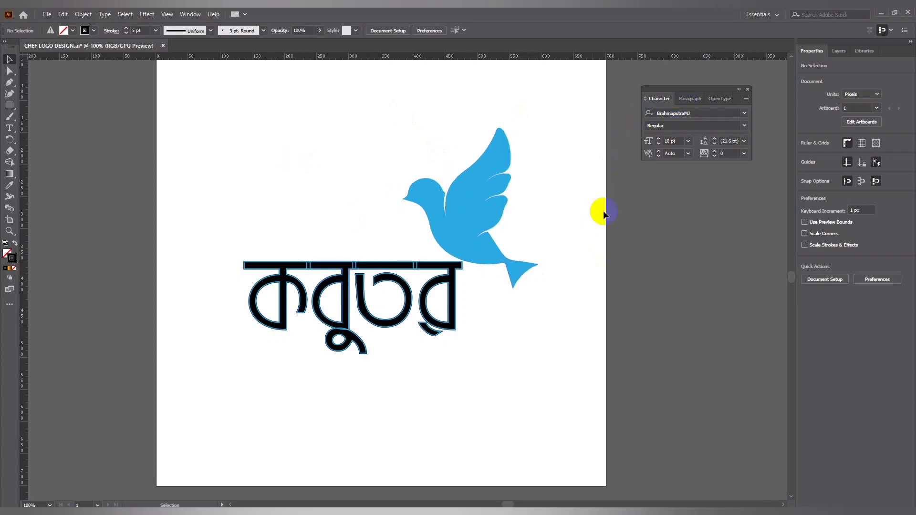
{"action": "scroll", "coordinate": [474, 357], "scroll_direction": "up", "scroll_amount": 2}
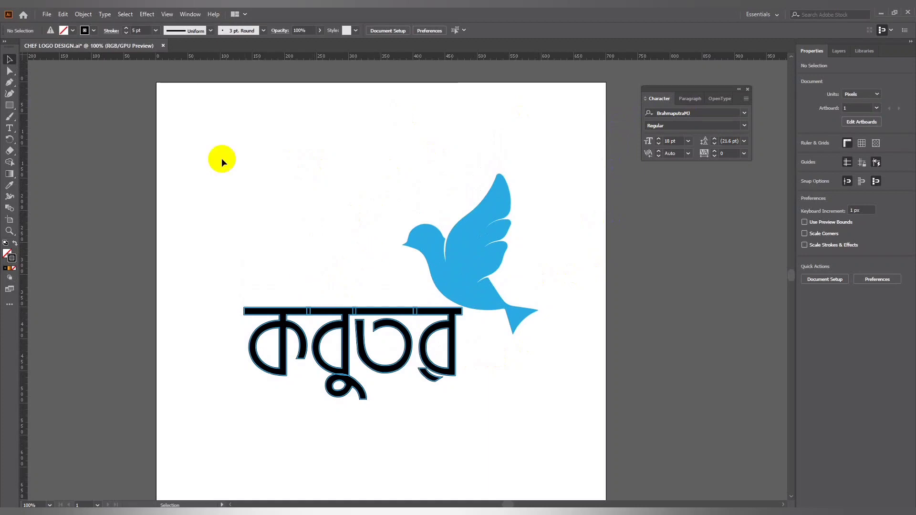
{"action": "left_click", "coordinate": [6, 109]}
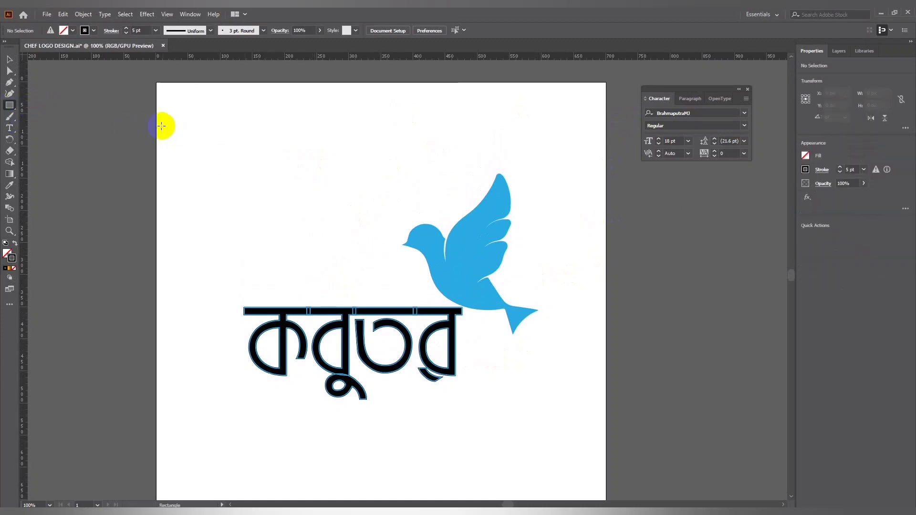
{"action": "left_click_drag", "start_coordinate": [96, 126], "coordinate": [111, 140]}
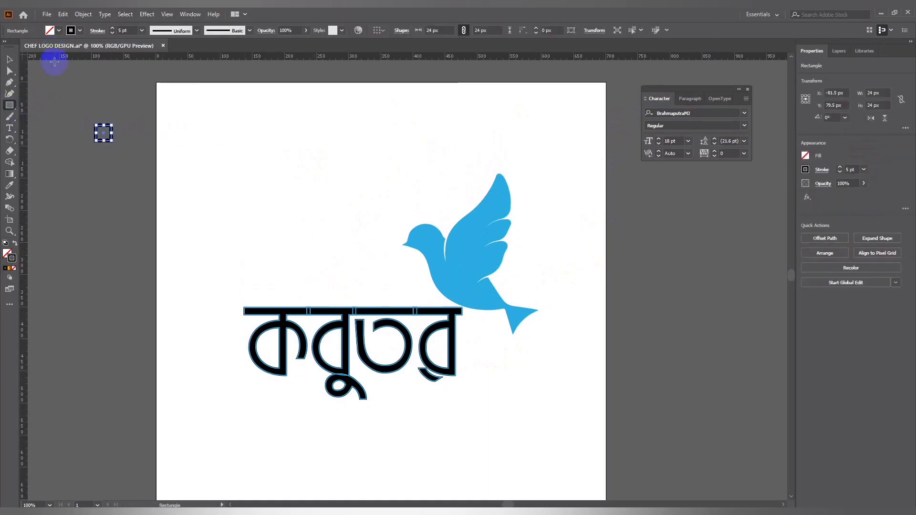
{"action": "left_click", "coordinate": [8, 257]}
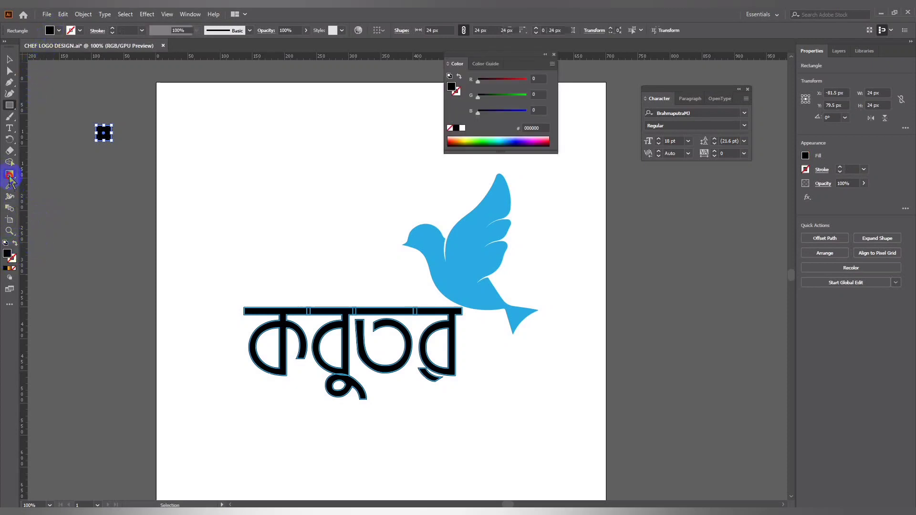
- Give the square a gradient fill and make its left stop red
{"action": "left_click", "coordinate": [9, 174]}
{"action": "double_click", "coordinate": [9, 174]}
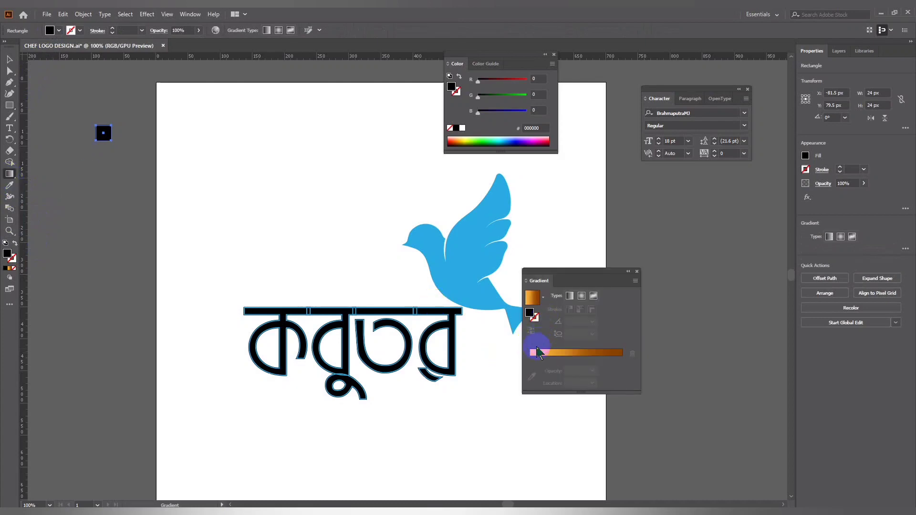
{"action": "left_click", "coordinate": [532, 298]}
{"action": "left_click", "coordinate": [530, 359]}
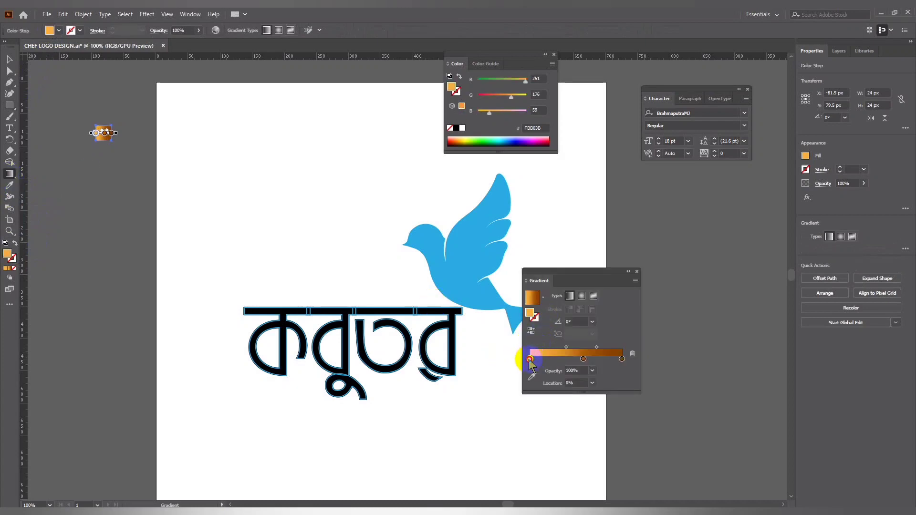
{"action": "double_click", "coordinate": [530, 359]}
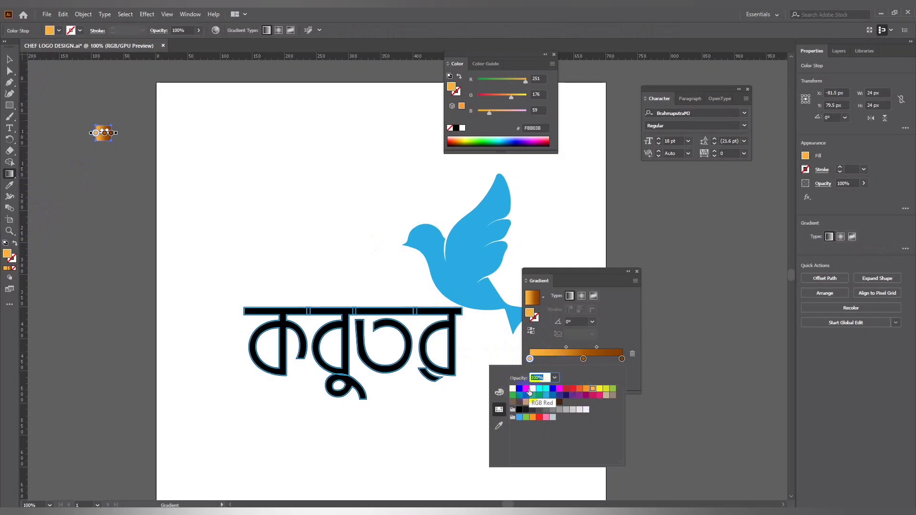
{"action": "left_click", "coordinate": [525, 391]}
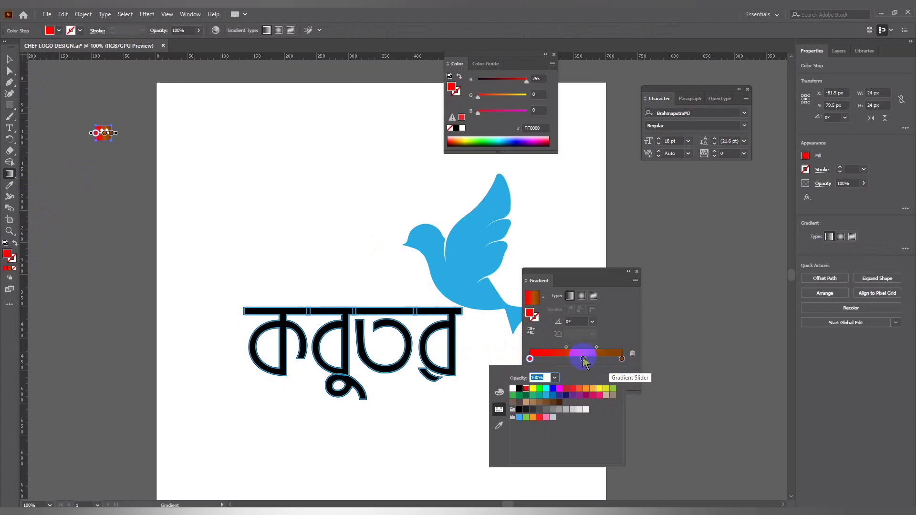
- Make the gradient's right stop red too, then select the Bengali word
{"action": "left_click", "coordinate": [621, 359]}
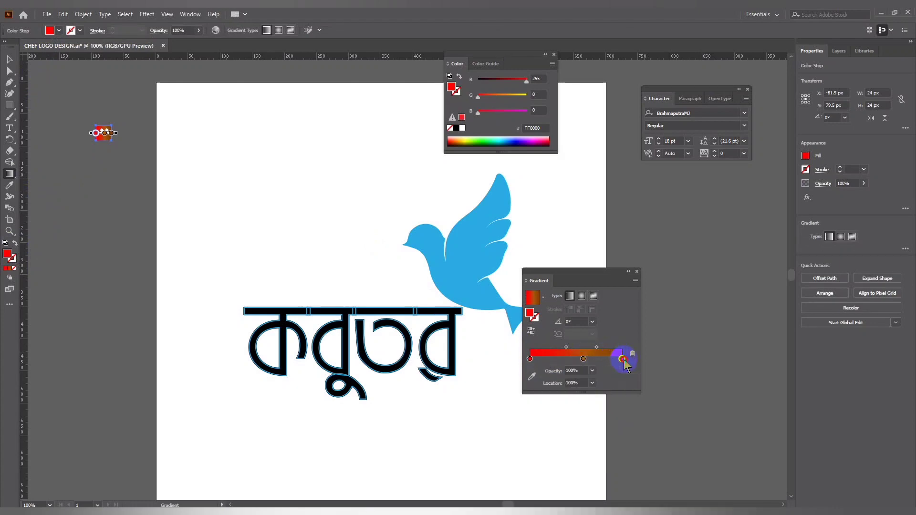
{"action": "double_click", "coordinate": [621, 359]}
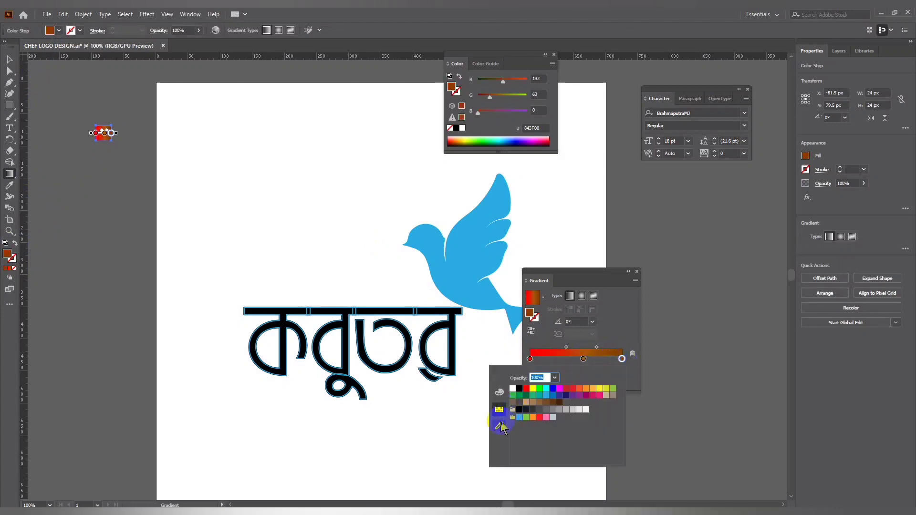
{"action": "left_click", "coordinate": [573, 390]}
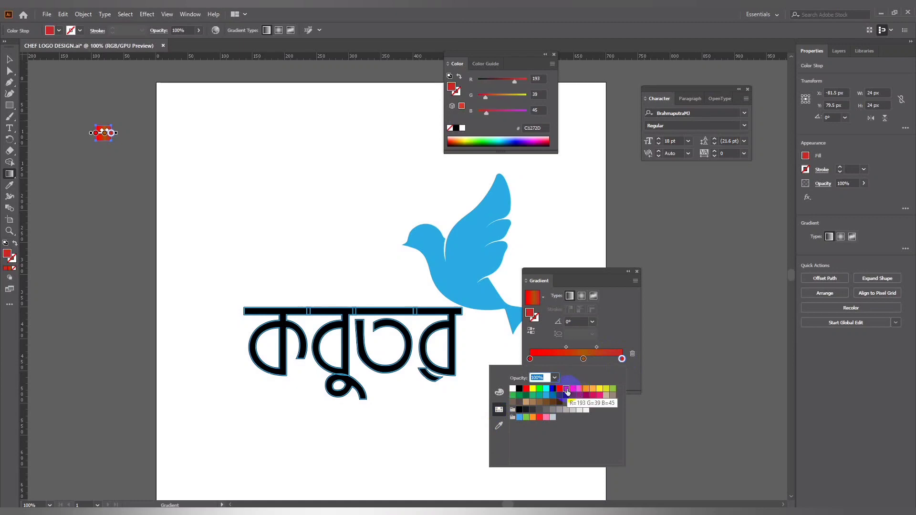
{"action": "left_click", "coordinate": [637, 275]}
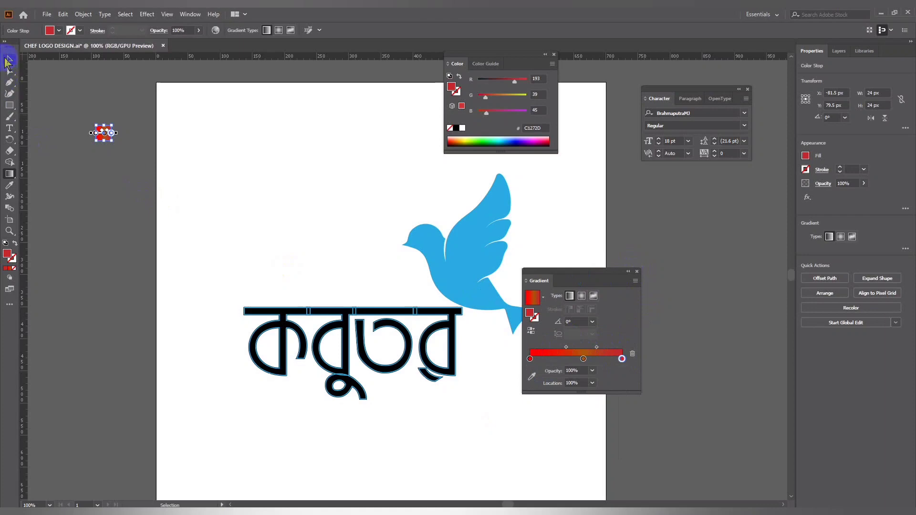
{"action": "left_click", "coordinate": [9, 61]}
{"action": "left_click", "coordinate": [84, 202]}
- Apply the red-orange gradient to the Bengali word and reverse its direction
{"action": "left_click", "coordinate": [283, 338]}
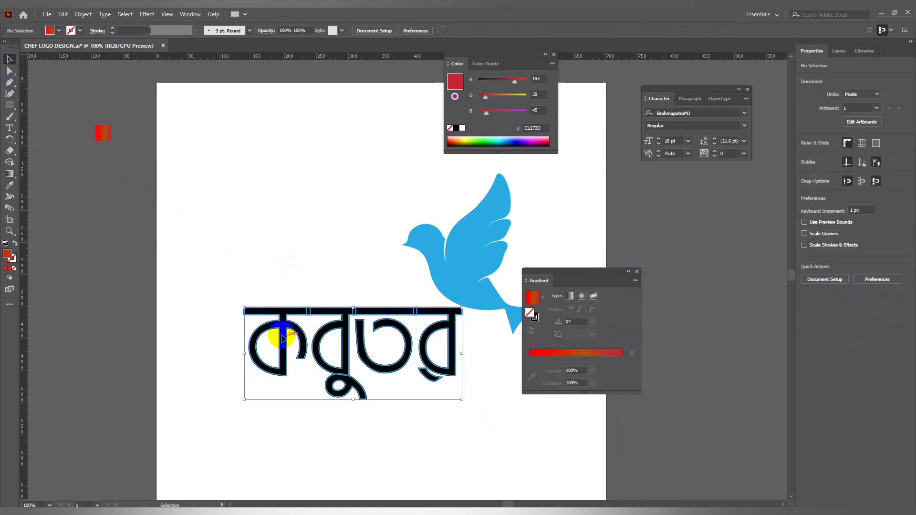
{"action": "left_click", "coordinate": [10, 268]}
{"action": "left_click", "coordinate": [73, 241]}
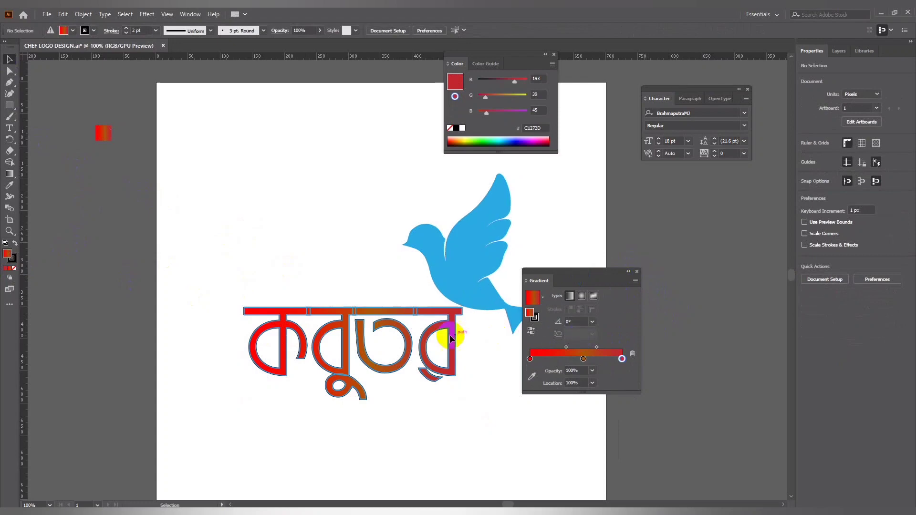
{"action": "left_click", "coordinate": [409, 334]}
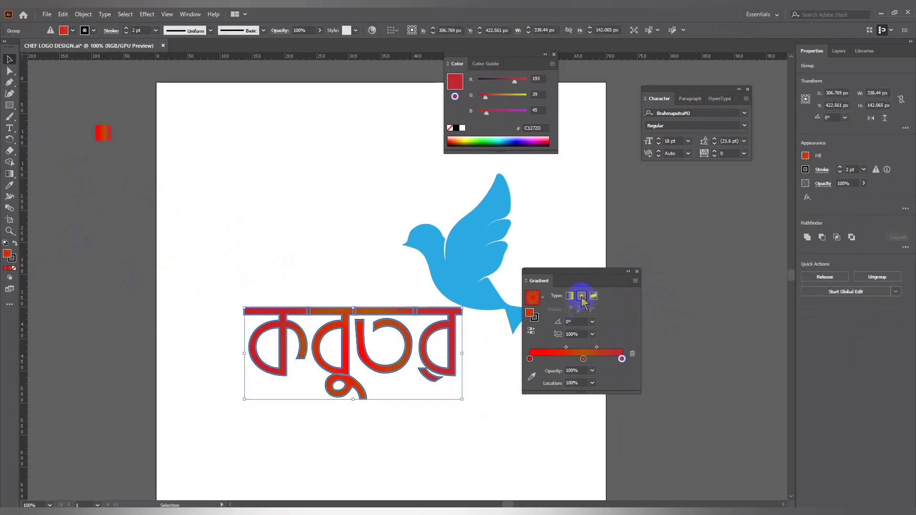
{"action": "left_click", "coordinate": [532, 333]}
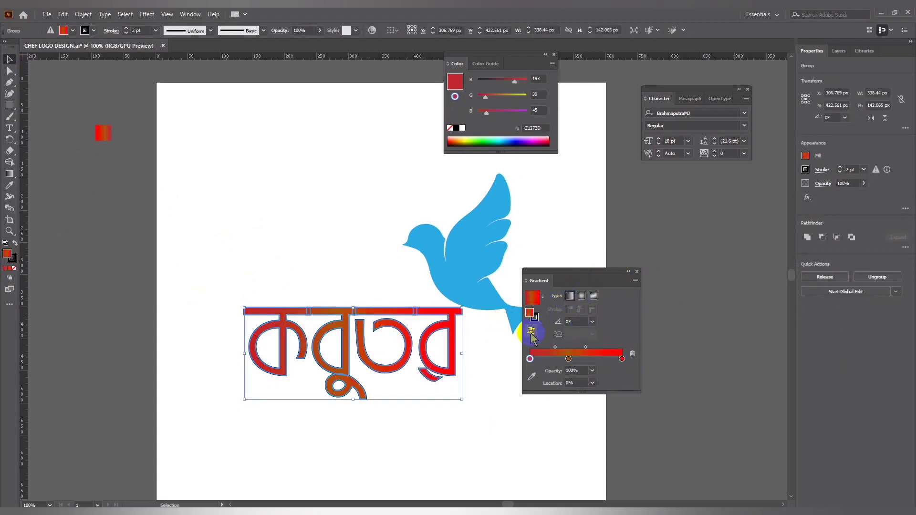
{"action": "left_click", "coordinate": [605, 365]}
{"action": "left_click", "coordinate": [637, 273]}
{"action": "left_click", "coordinate": [677, 304]}
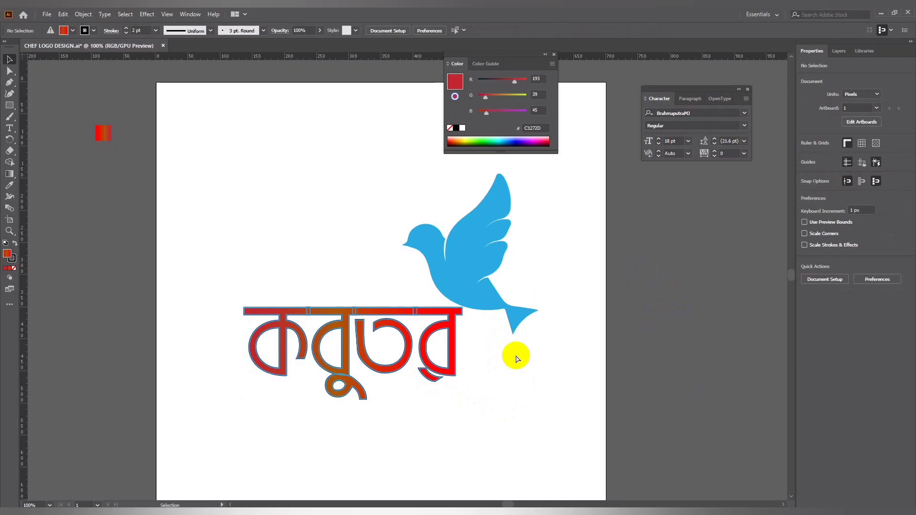
- Fine-tune the word's gradient directly on the text with the Gradient tool
{"action": "key", "text": "ctrl+minus"}
{"action": "key", "text": "ctrl+plus"}
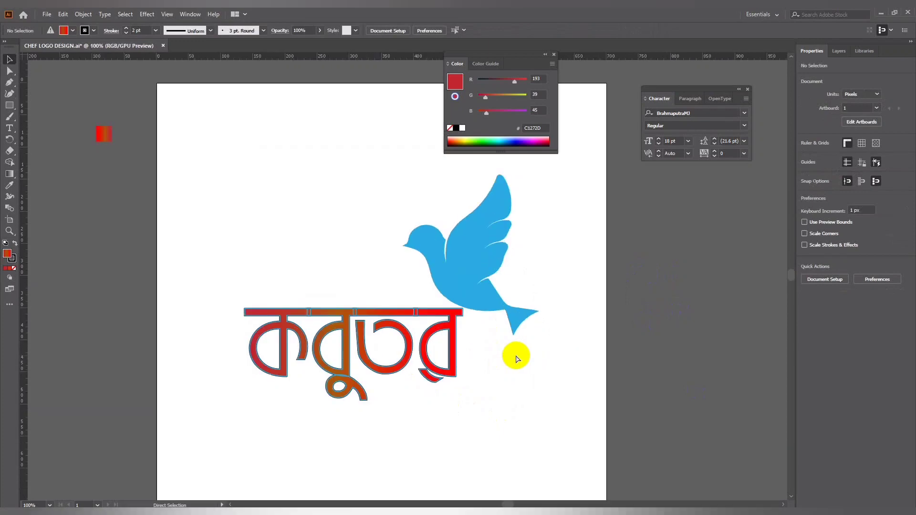
{"action": "key", "text": "ctrl+minus"}
{"action": "key", "text": "ctrl+plus"}
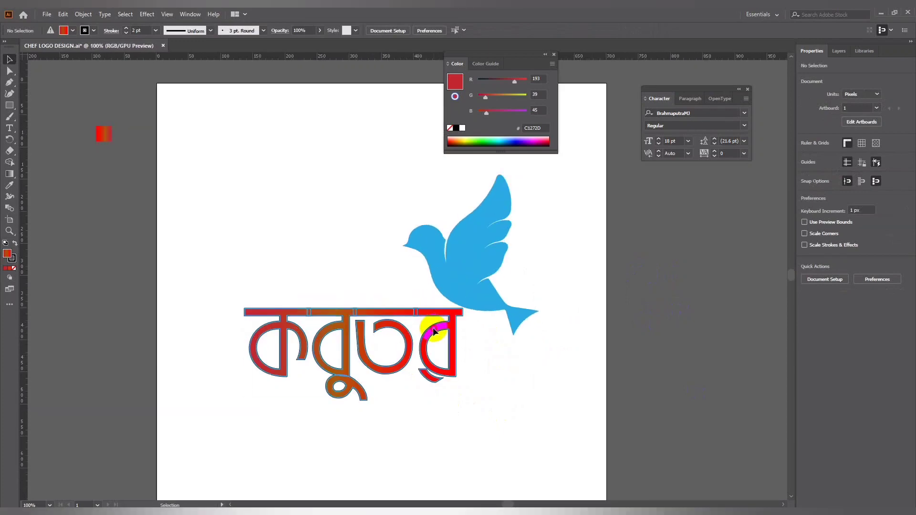
{"action": "left_click", "coordinate": [419, 310]}
{"action": "double_click", "coordinate": [9, 174]}
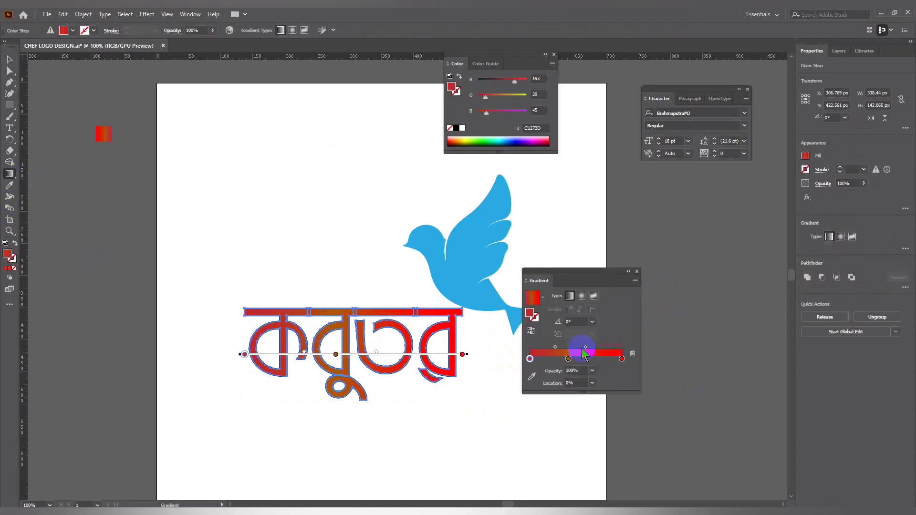
{"action": "left_click", "coordinate": [636, 271]}
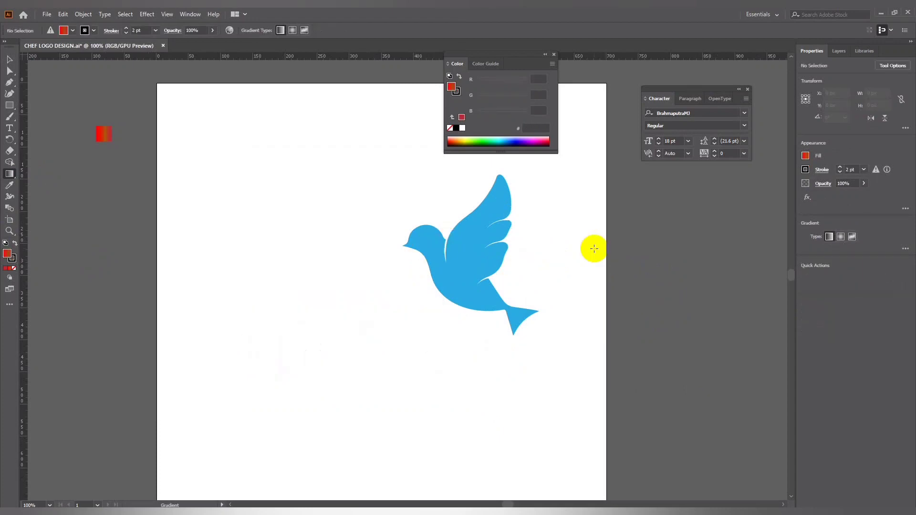
- Select both the gradient word and the blue dove and group them
{"action": "left_click", "coordinate": [497, 198]}
{"action": "key", "text": "v"}
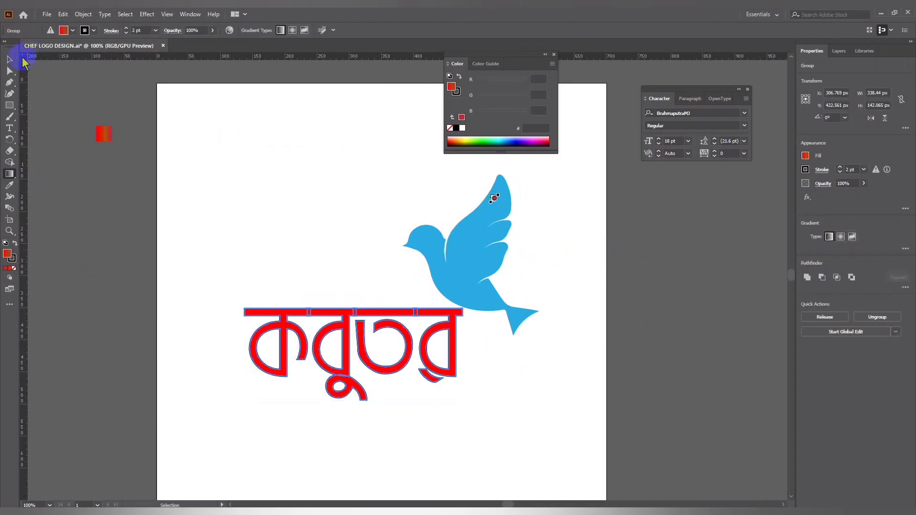
{"action": "left_click", "coordinate": [466, 262]}
{"action": "left_click", "coordinate": [504, 237]}
{"action": "key", "text": "v"}
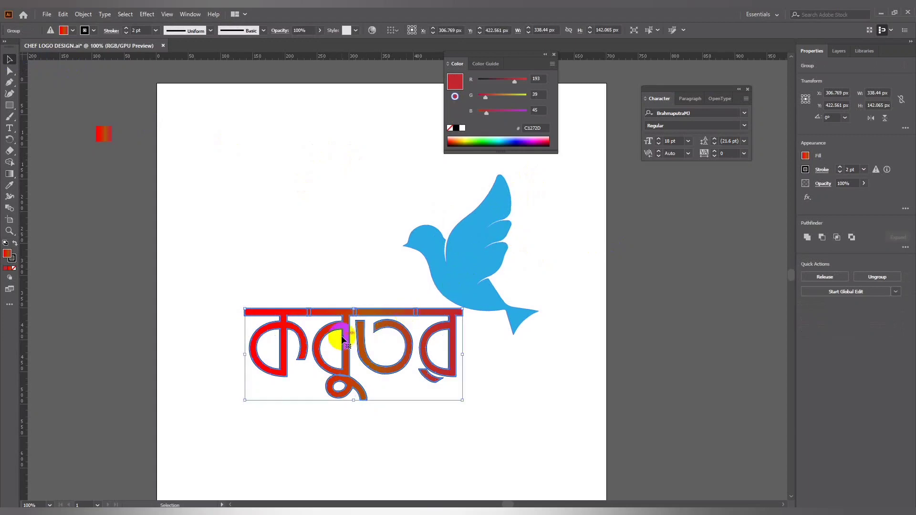
{"action": "left_click", "coordinate": [532, 385]}
{"action": "key", "text": "ctrl+minus"}
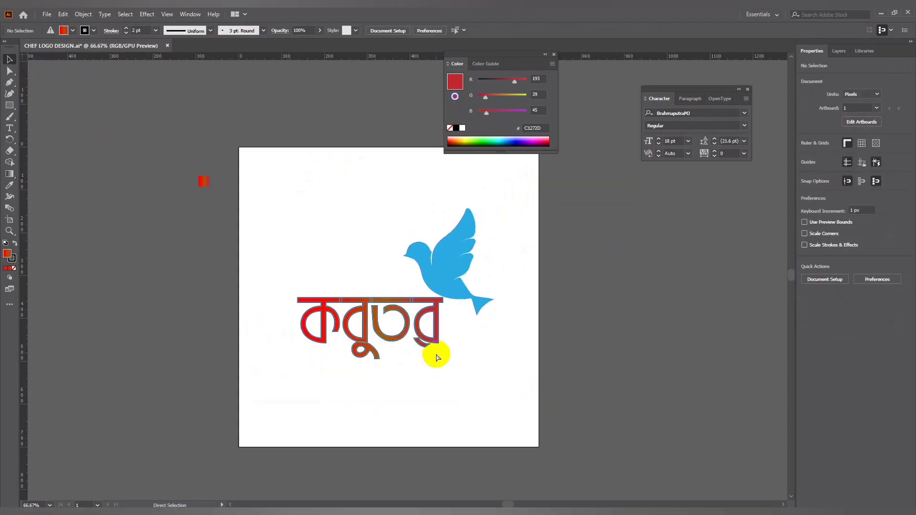
{"action": "left_click_drag", "start_coordinate": [268, 219], "coordinate": [450, 368]}
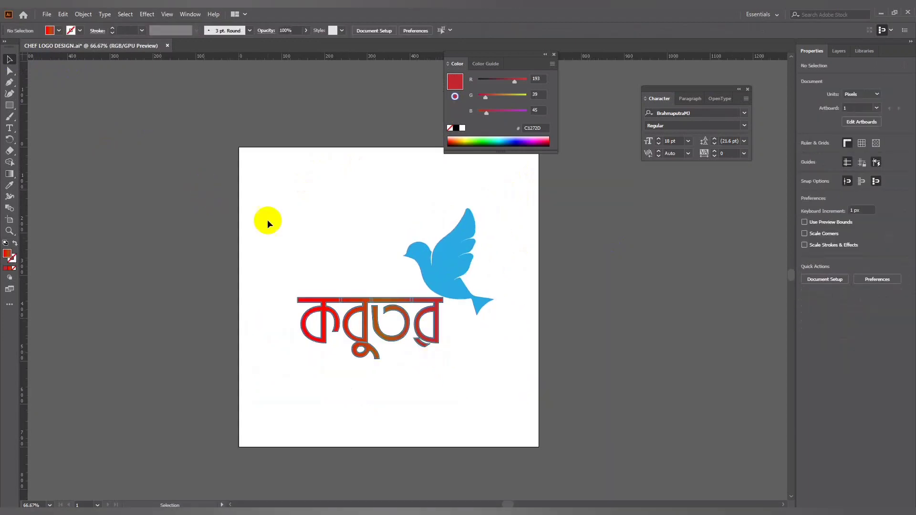
{"action": "right_click", "coordinate": [457, 297]}
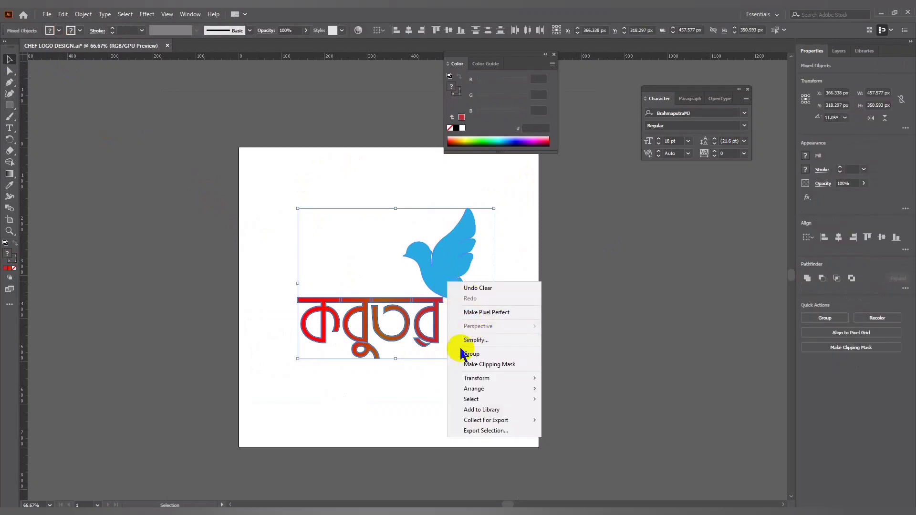
{"action": "left_click", "coordinate": [476, 354]}
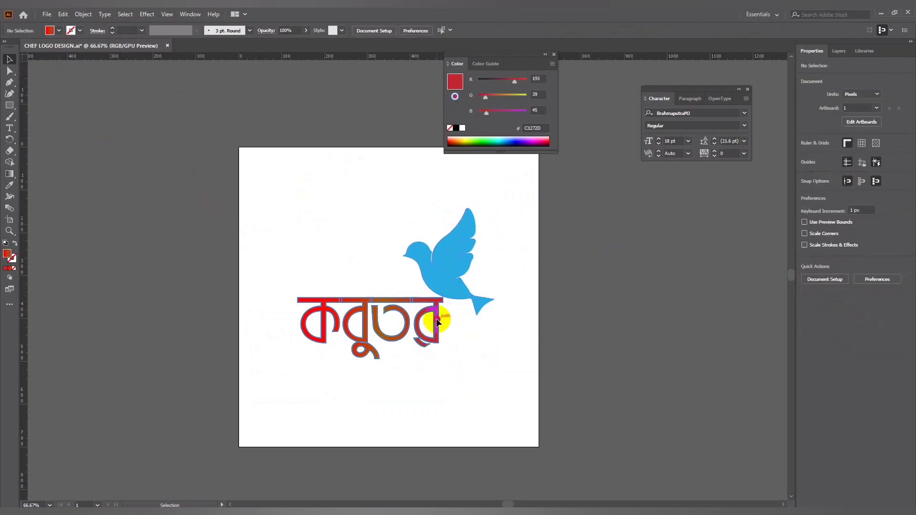
- Move the logo group higher, enlarge it, and close the Color panel
{"action": "mouse_move", "coordinate": [465, 235]}
{"action": "left_mouse_down"}
{"action": "mouse_move", "coordinate": [462, 210]}
{"action": "mouse_move", "coordinate": [507, 178]}
{"action": "left_mouse_up"}
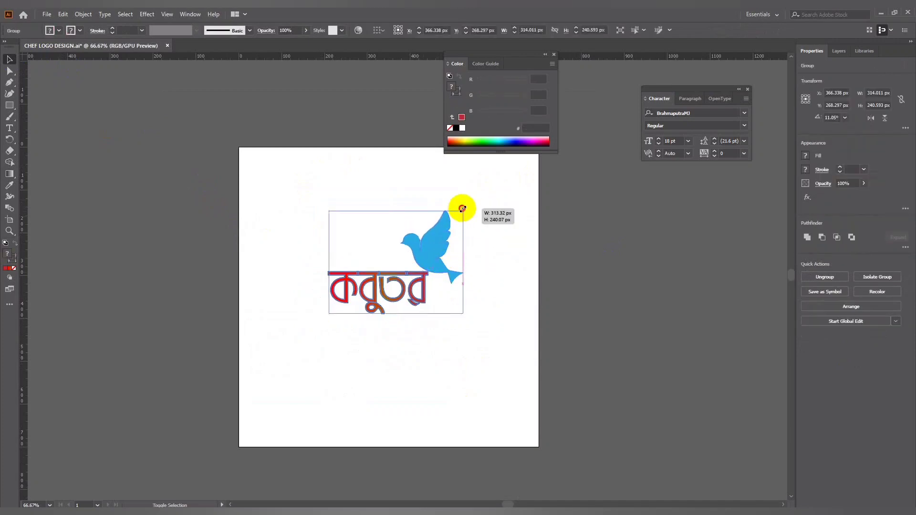
{"action": "left_click_drag", "start_coordinate": [444, 257], "coordinate": [440, 266]}
{"action": "left_click", "coordinate": [498, 341]}
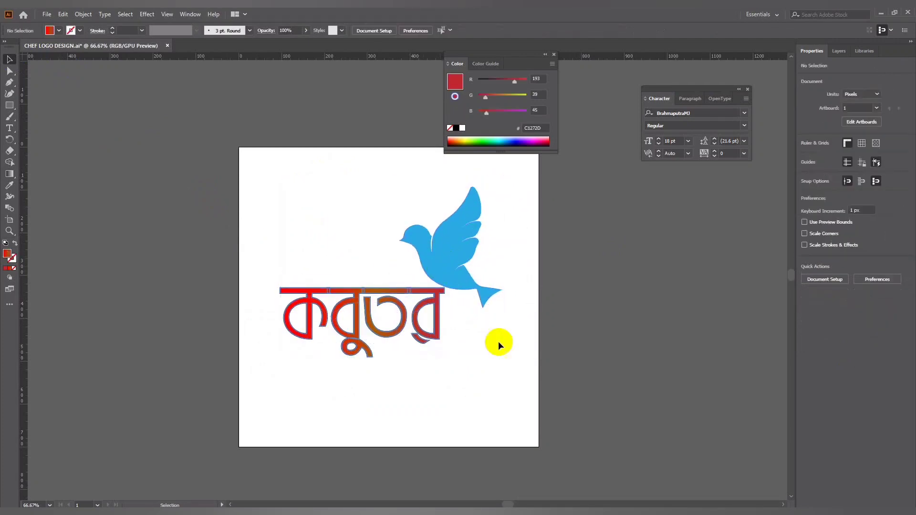
{"action": "left_click", "coordinate": [552, 55]}
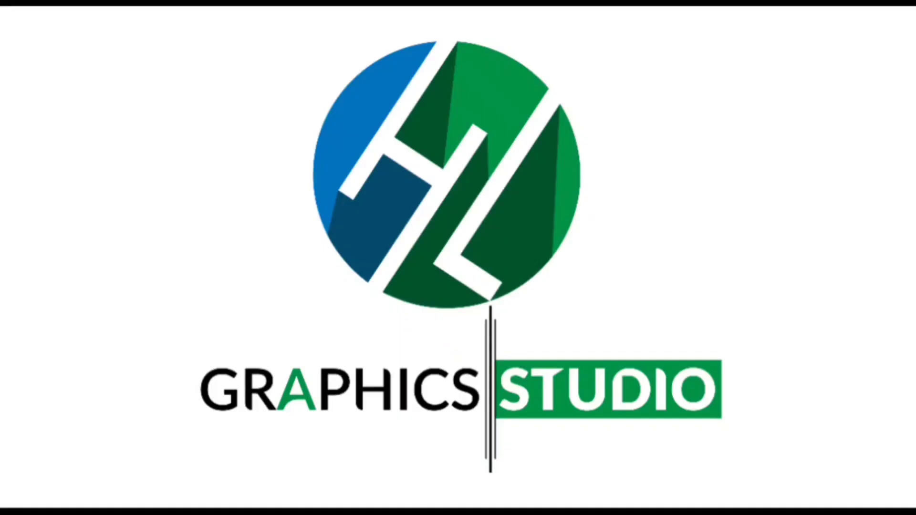